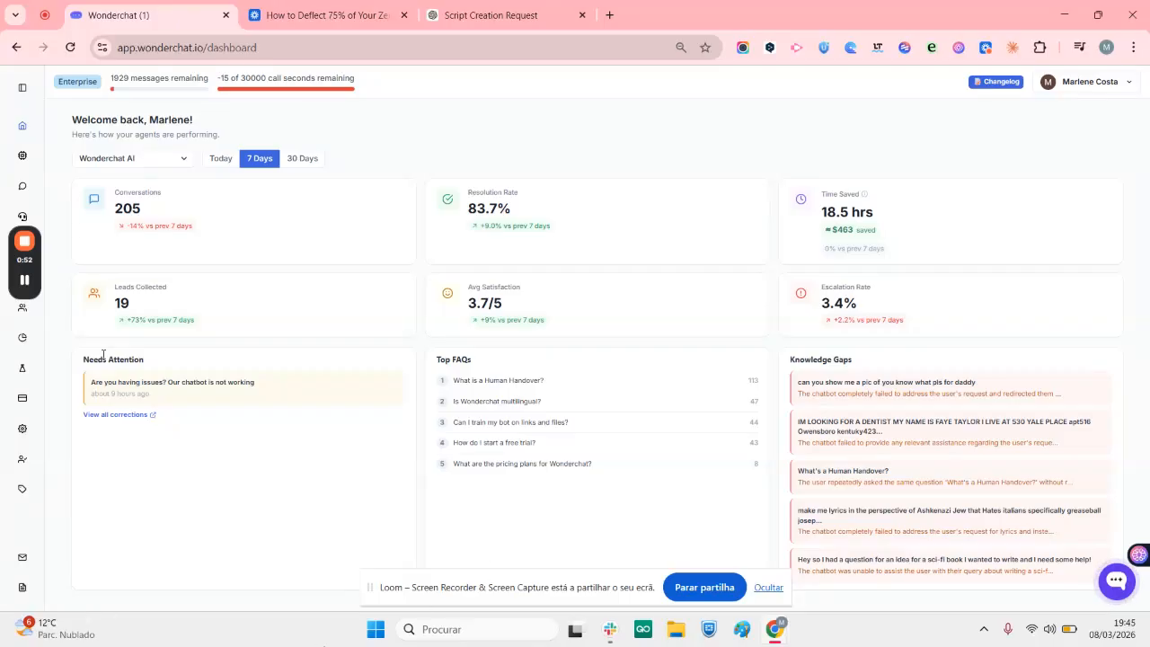
Open the Zendesk Create Ticket tool's settings for the first personal agent in the list
left_click(23, 158)
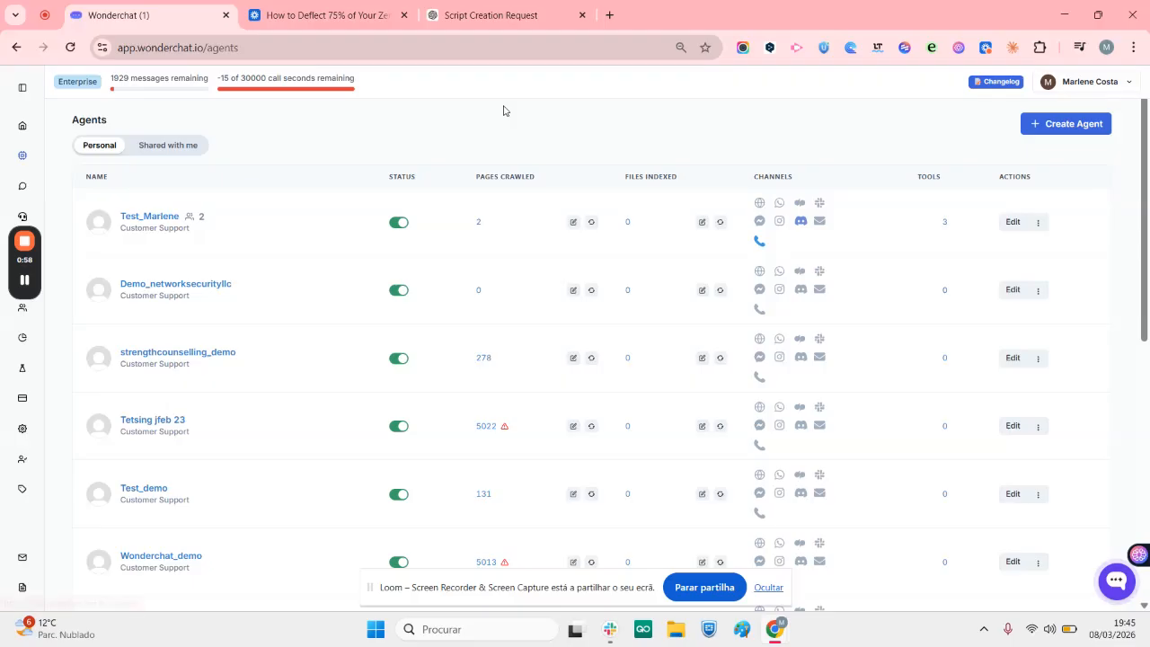
left_click(1011, 231)
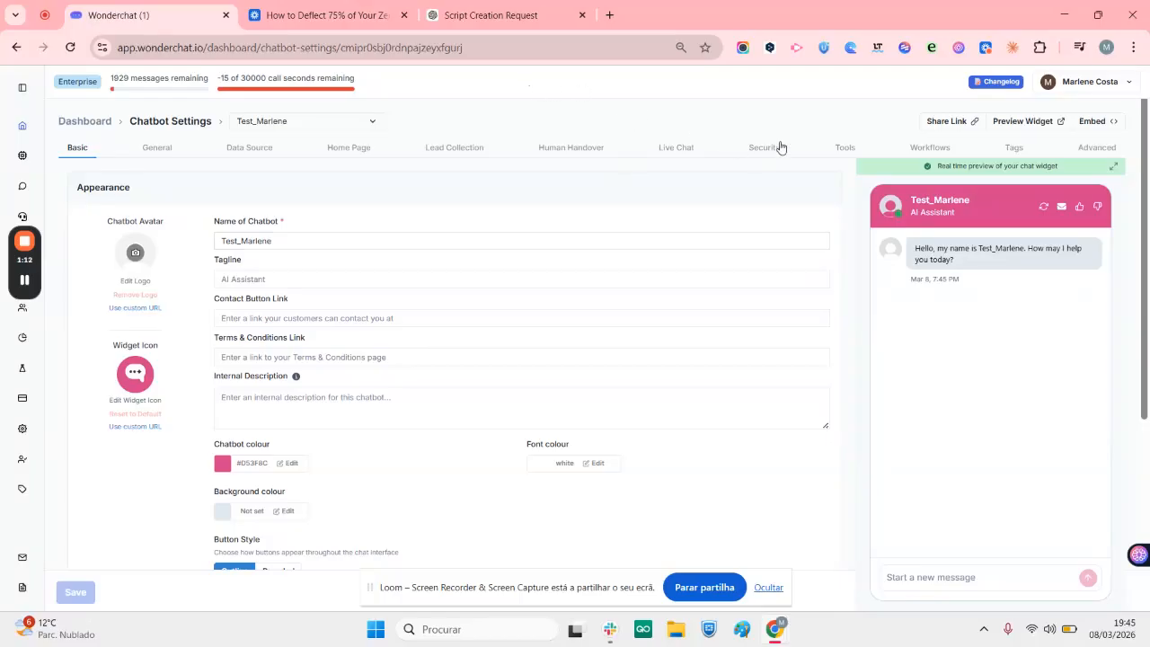
left_click(845, 147)
left_click_drag(1146, 158, 1148, 413)
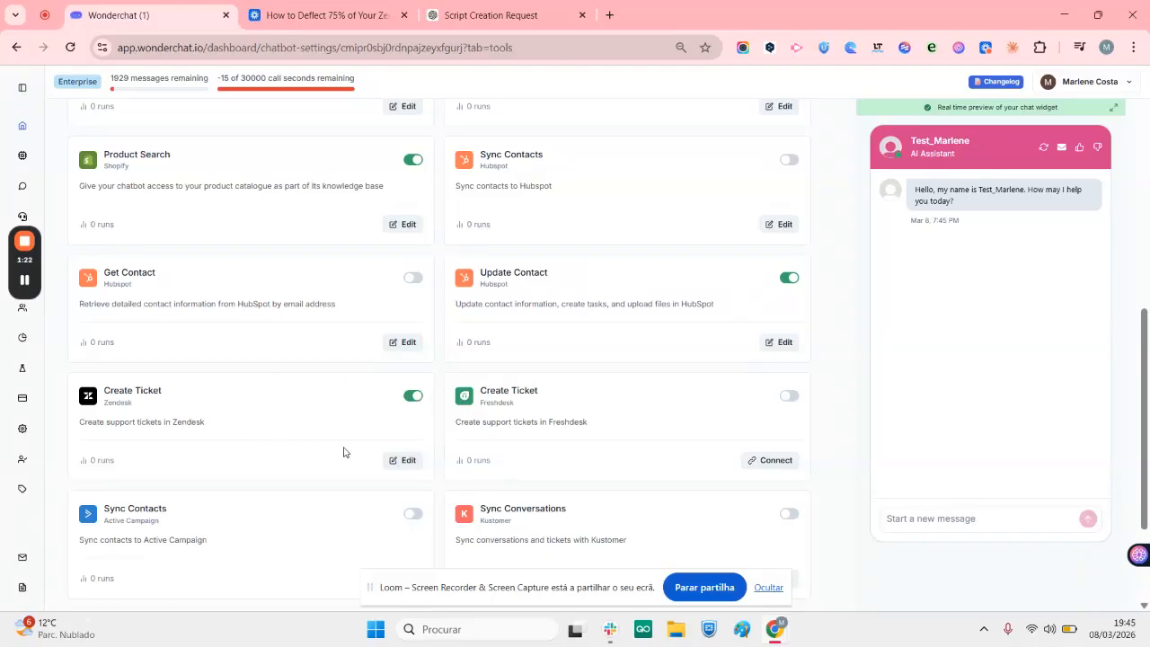
left_click(404, 462)
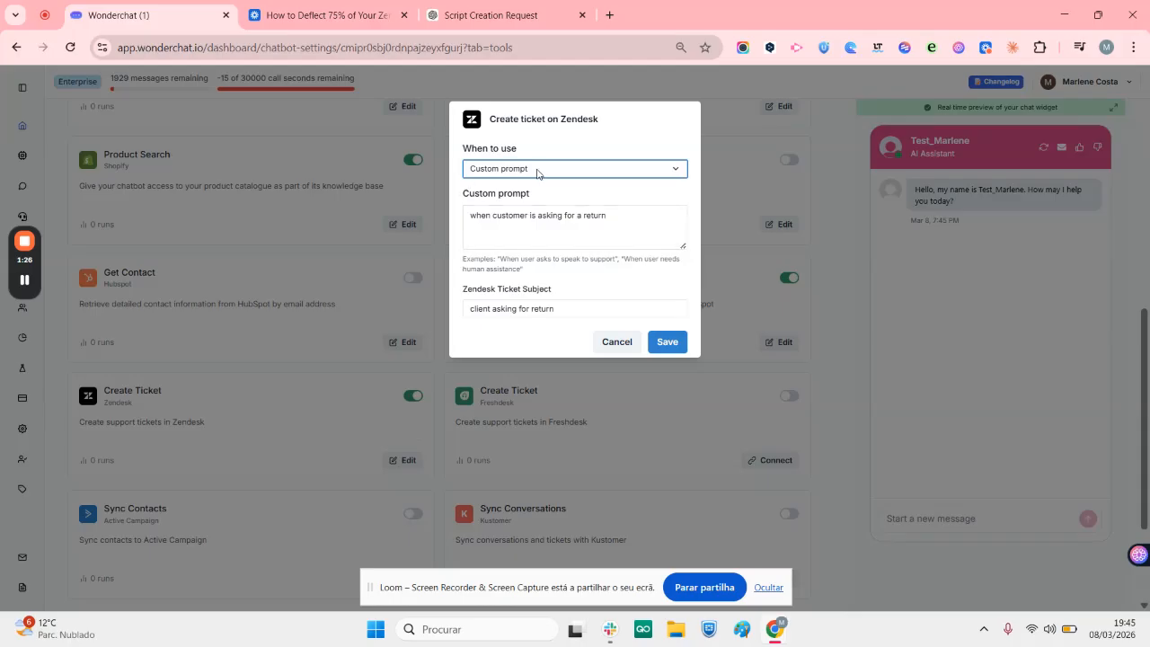
Keep the ticket trigger as Custom prompt and replace its text with "When client asks for exchange a product"
left_click(503, 173)
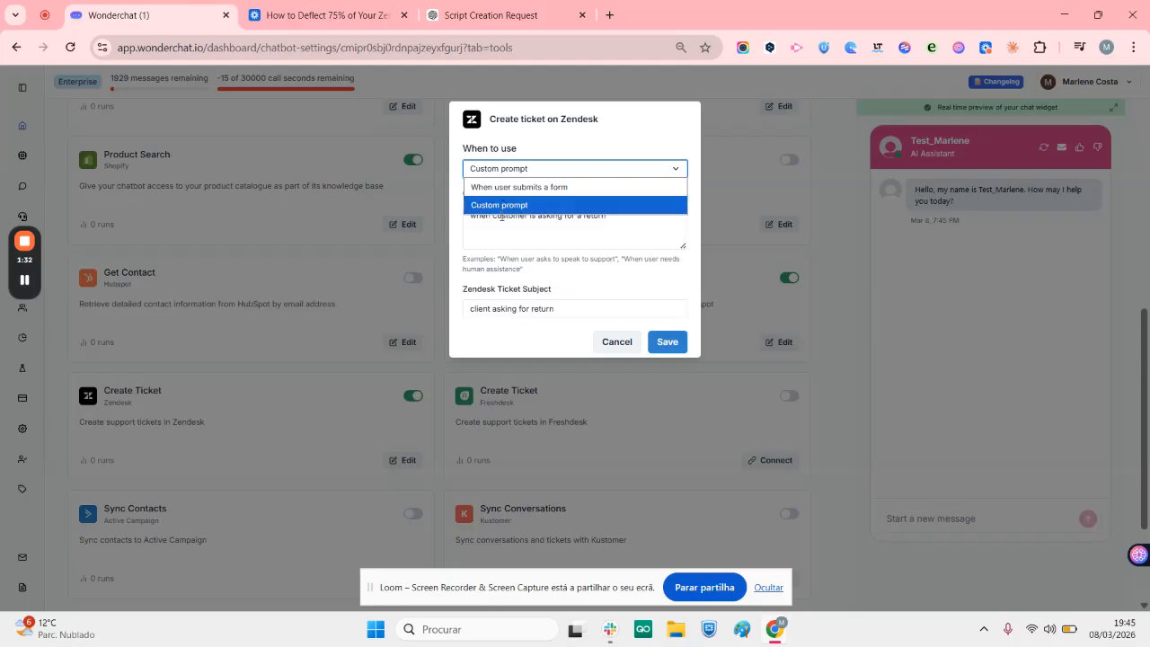
left_click(497, 205)
left_click(501, 216)
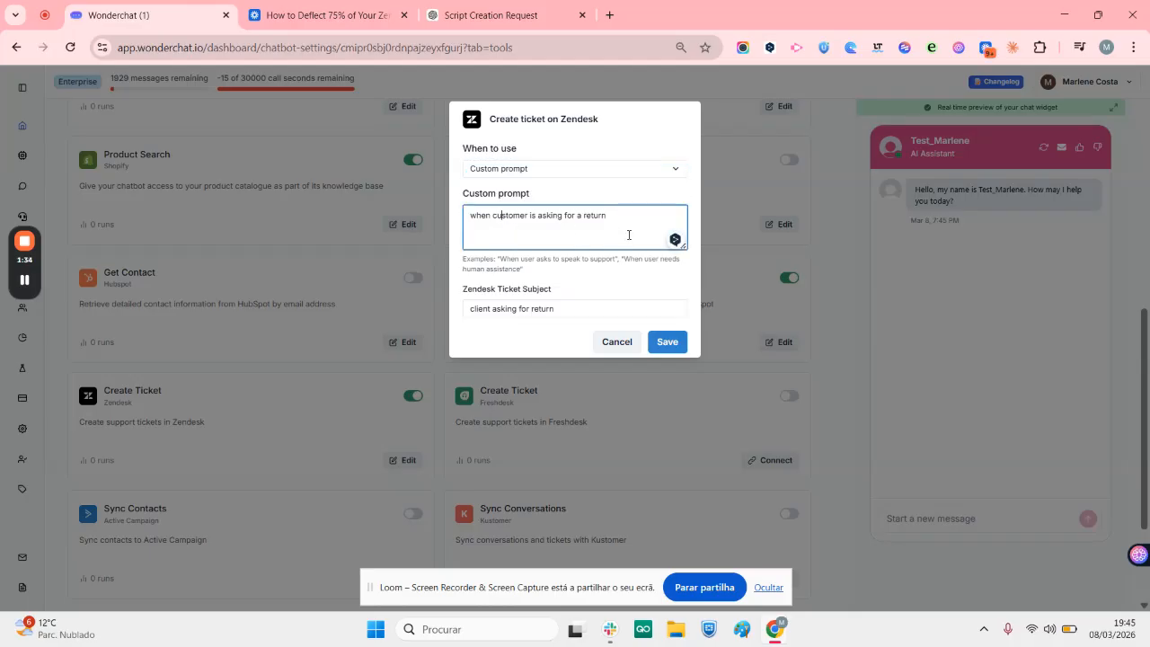
triple_click(506, 214)
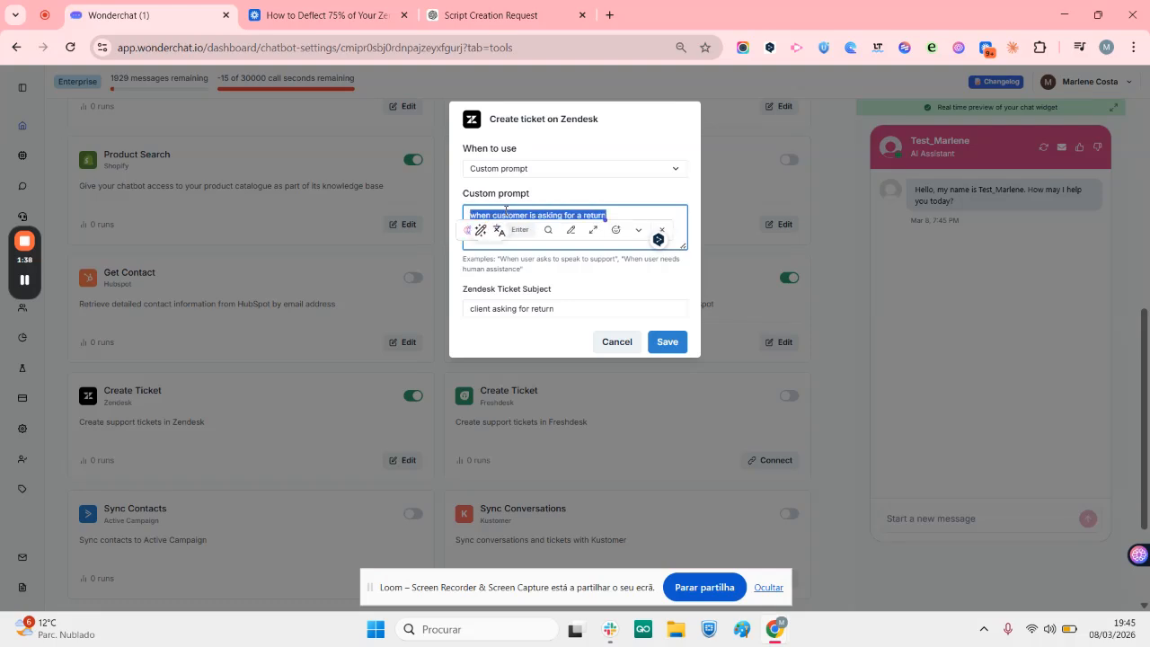
key("Caps_Lock")
type("W")
key("Caps_Lock")
type("elhen")
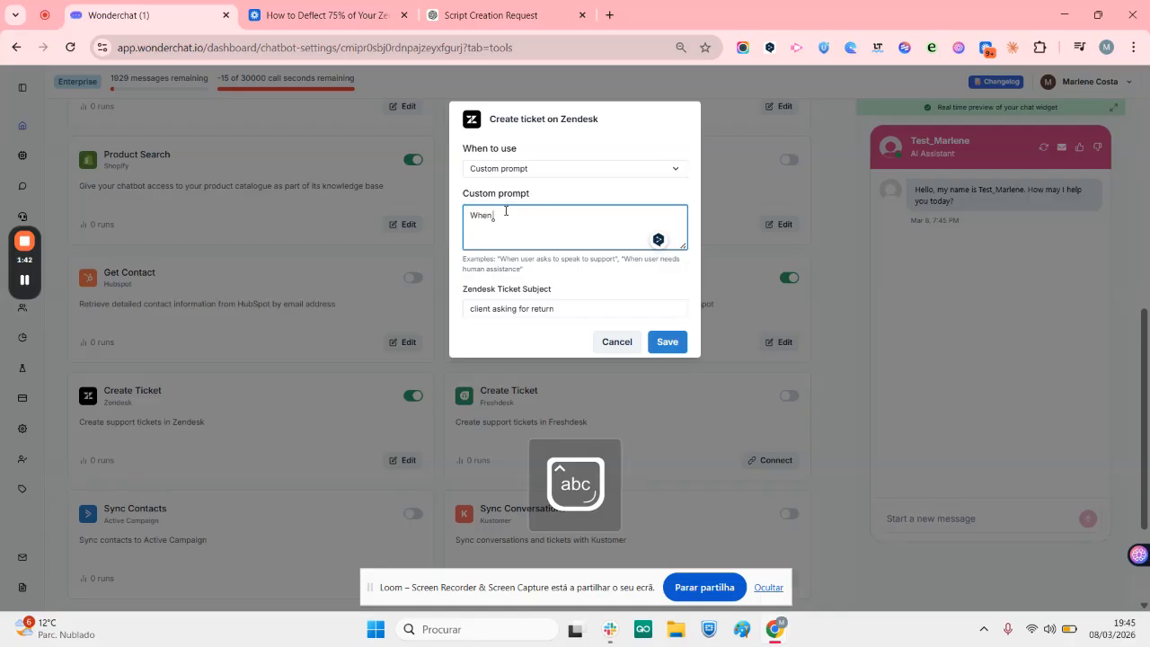
type(" client a")
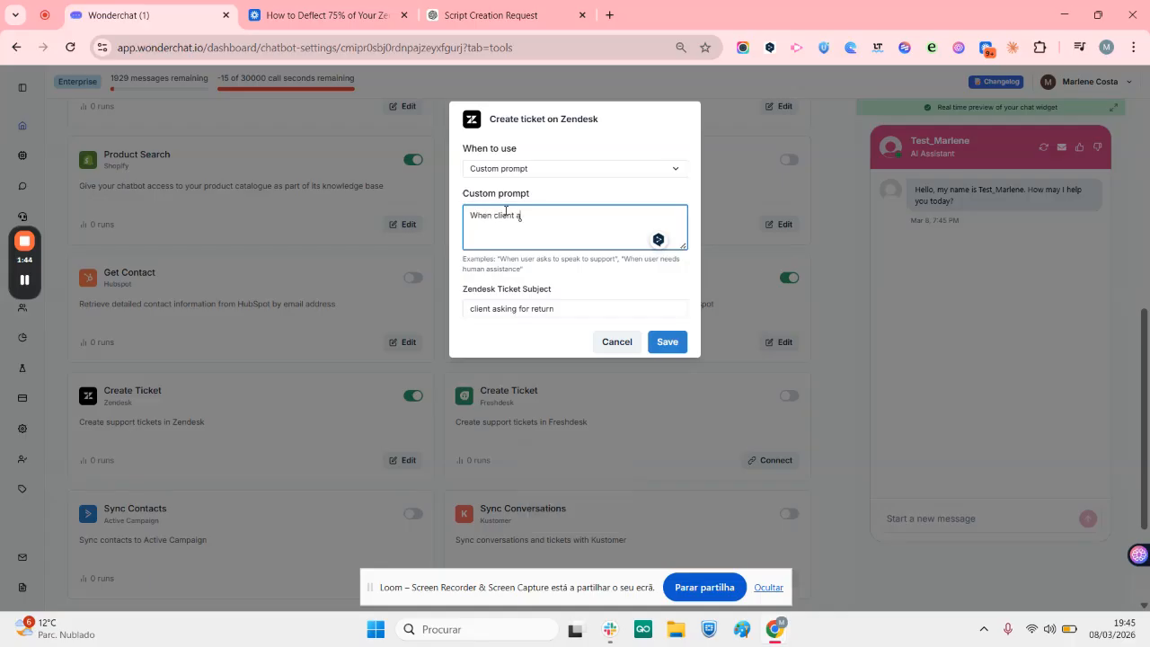
type("sks for exchange a product")
Change the Zendesk ticket subject to "client asking for exchange product", save the tool settings and close them
double_click(544, 312)
type("ex")
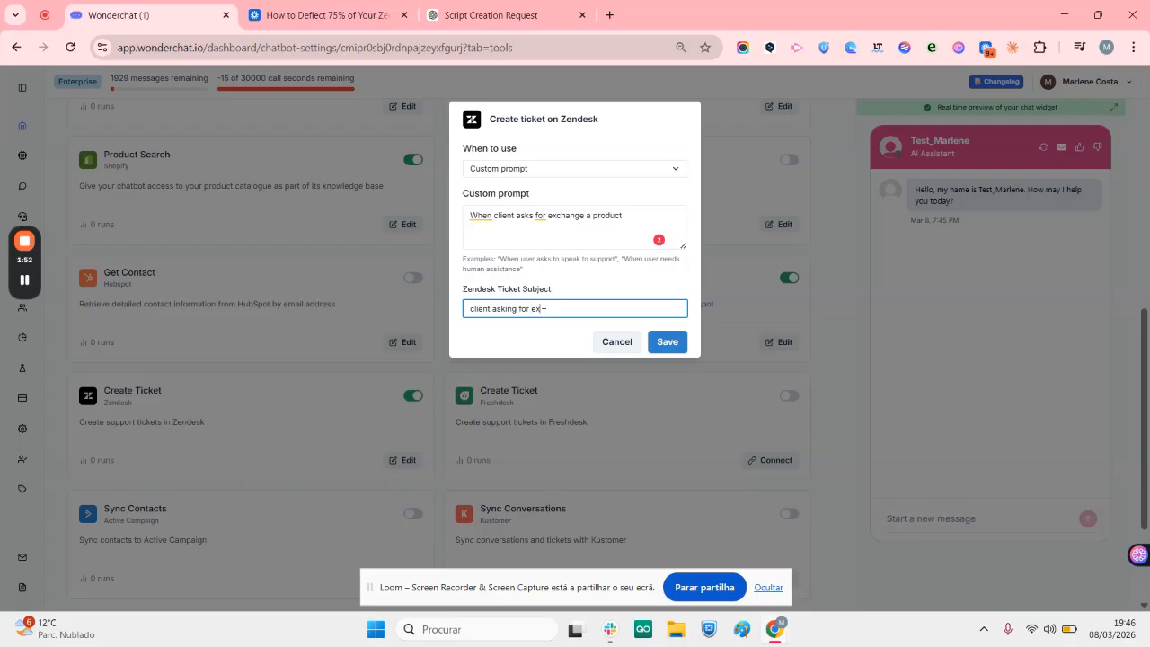
type("change product")
left_click(680, 346)
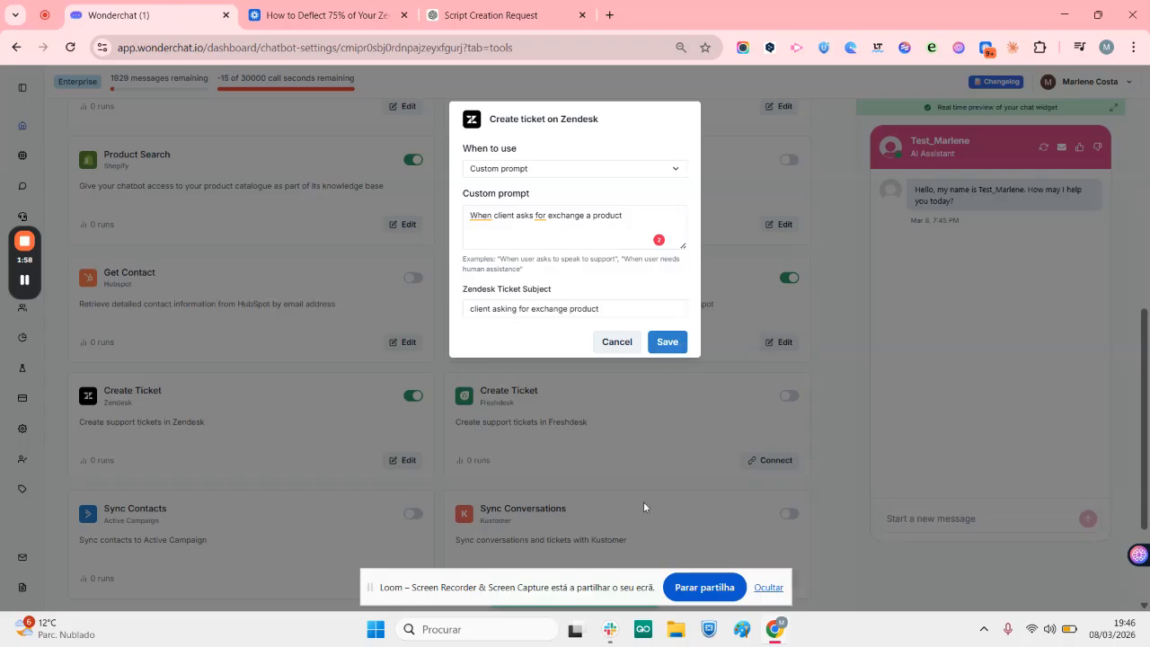
left_click(665, 338)
left_click(614, 347)
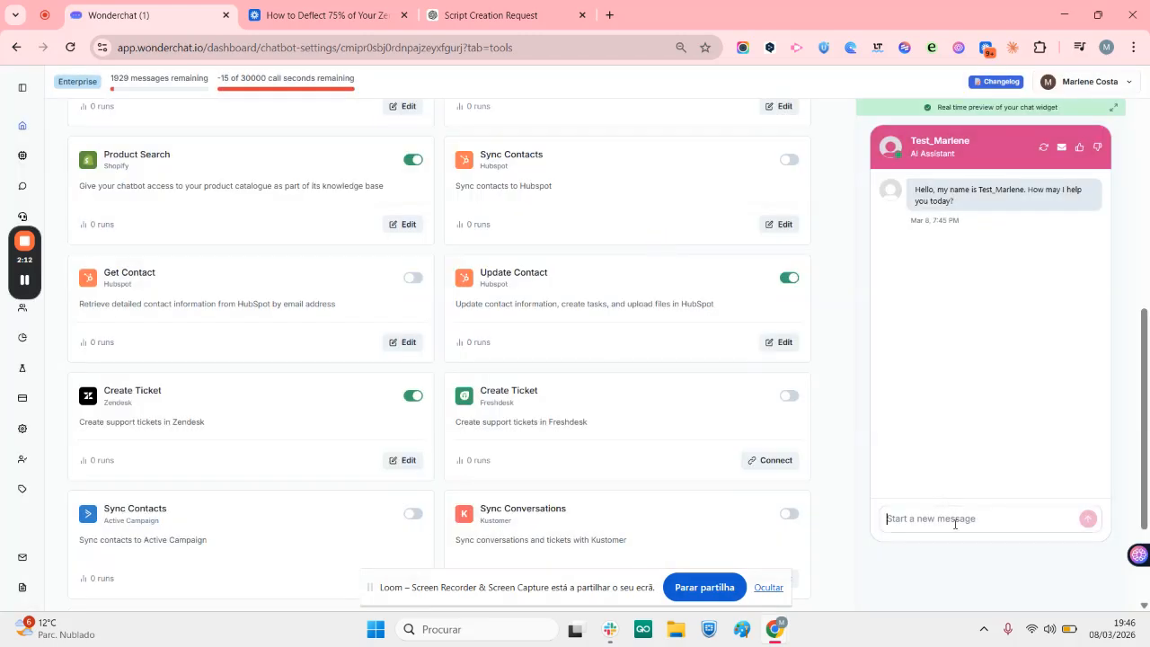
Test the chatbot in the widget preview by asking "can I exchange a product?" and highlight the sent question
type("can I exchange a product?")
key("Return")
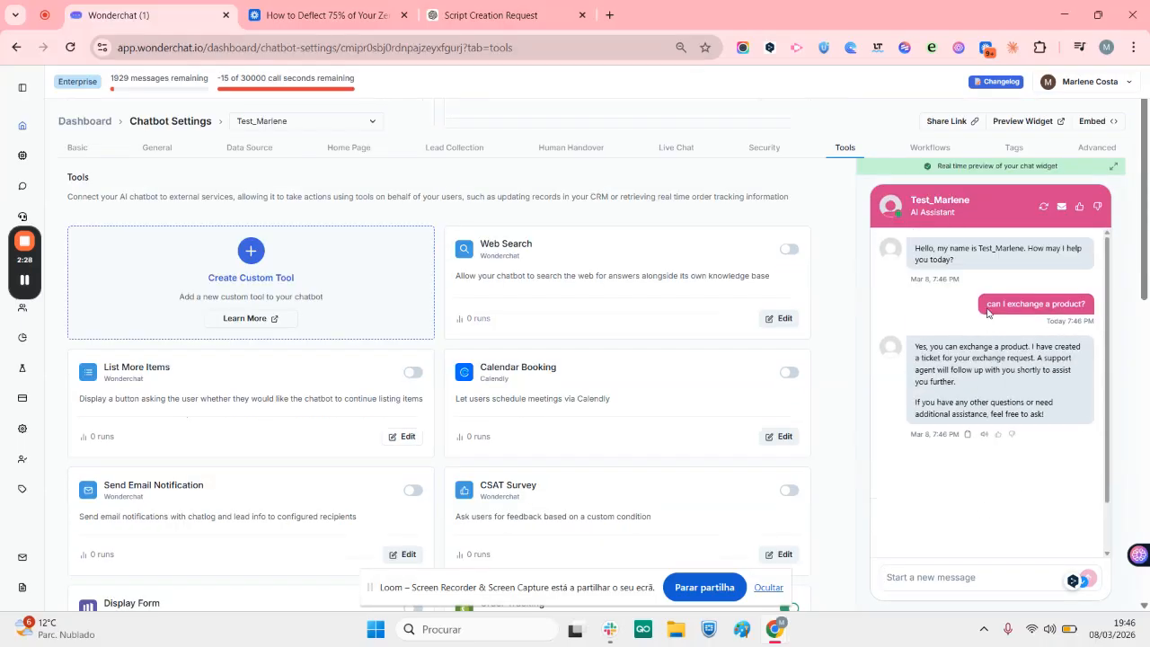
left_click_drag(987, 306, 1101, 310)
Add a new workflow to the chatbot and set when to use it to "When clien wants to to an exchange"
left_click(929, 148)
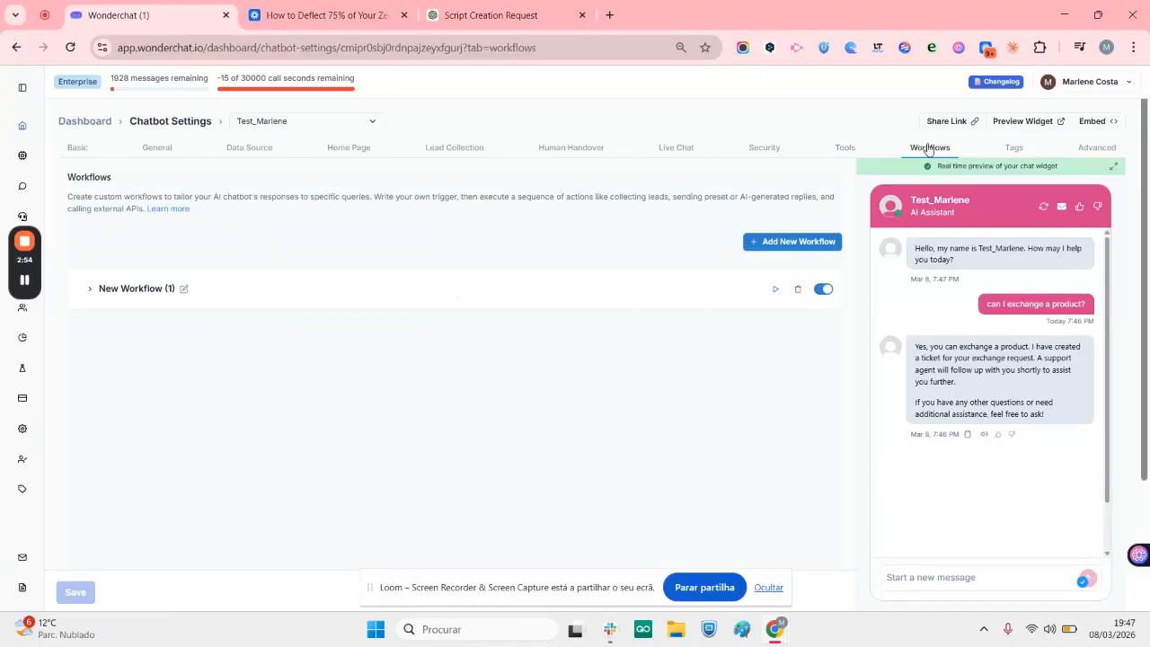
left_click(787, 242)
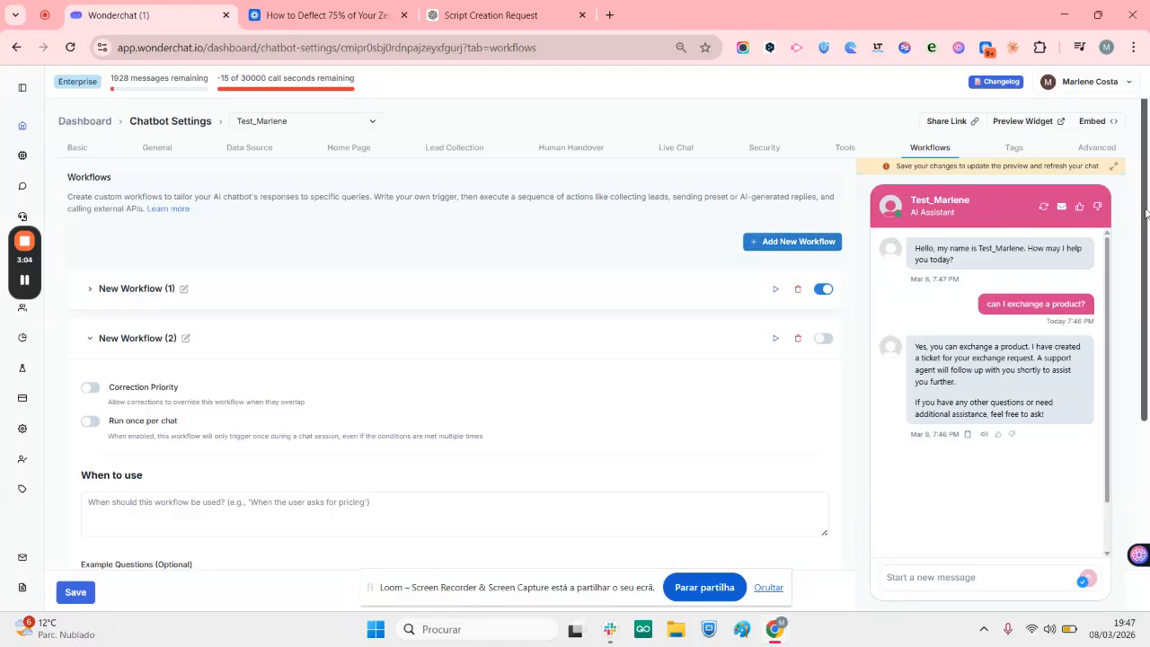
scroll(399, 239, "down", 3)
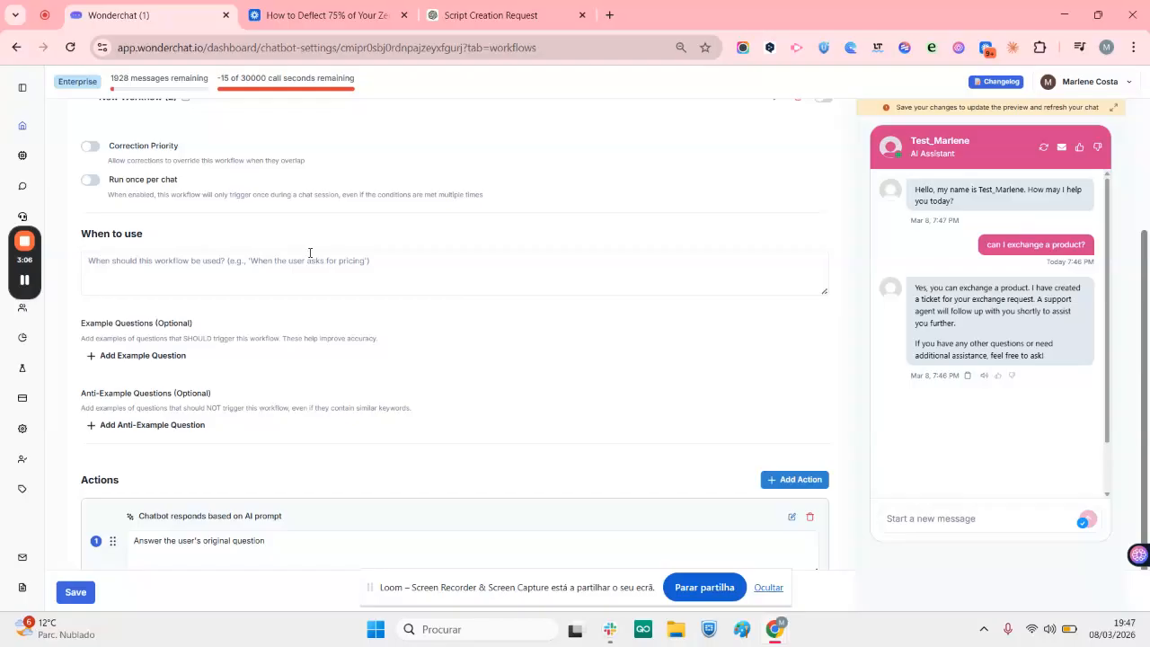
left_click(266, 274)
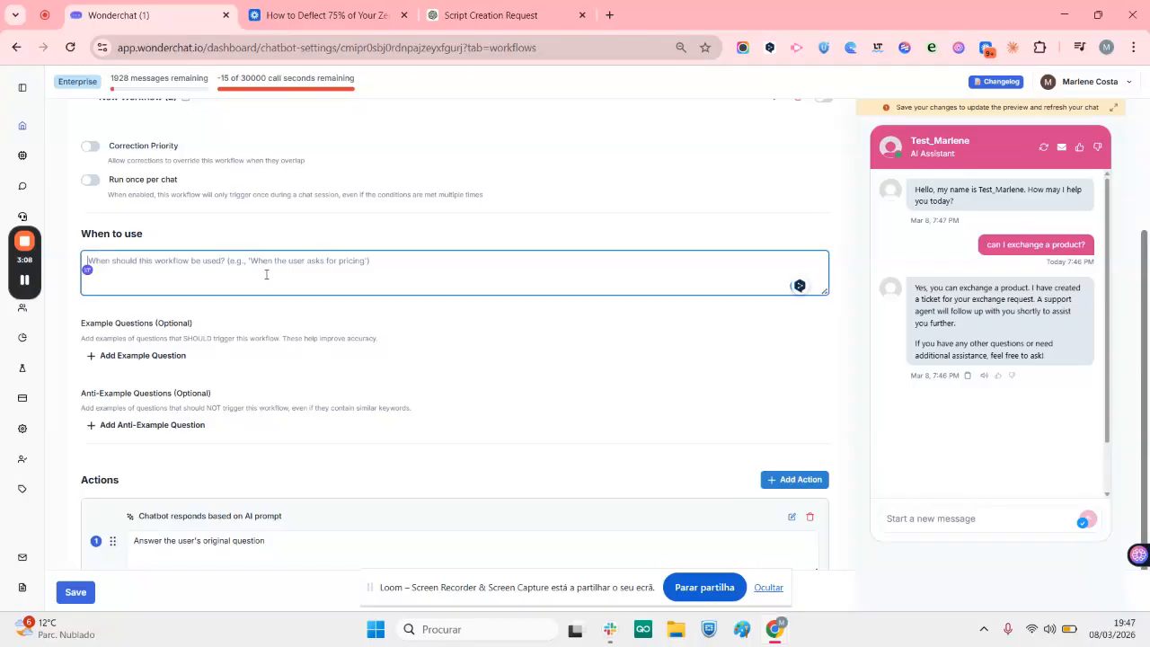
key("Caps_Lock")
type("W")
key("Caps_Lock")
type("hen clien ")
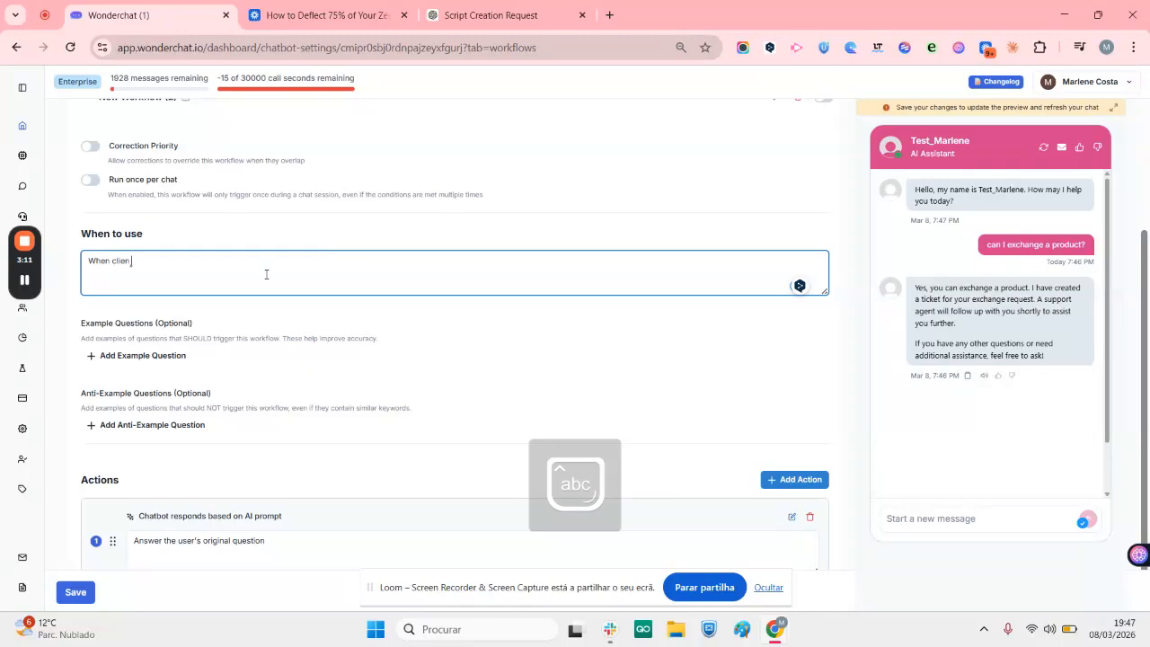
type("wants to to a")
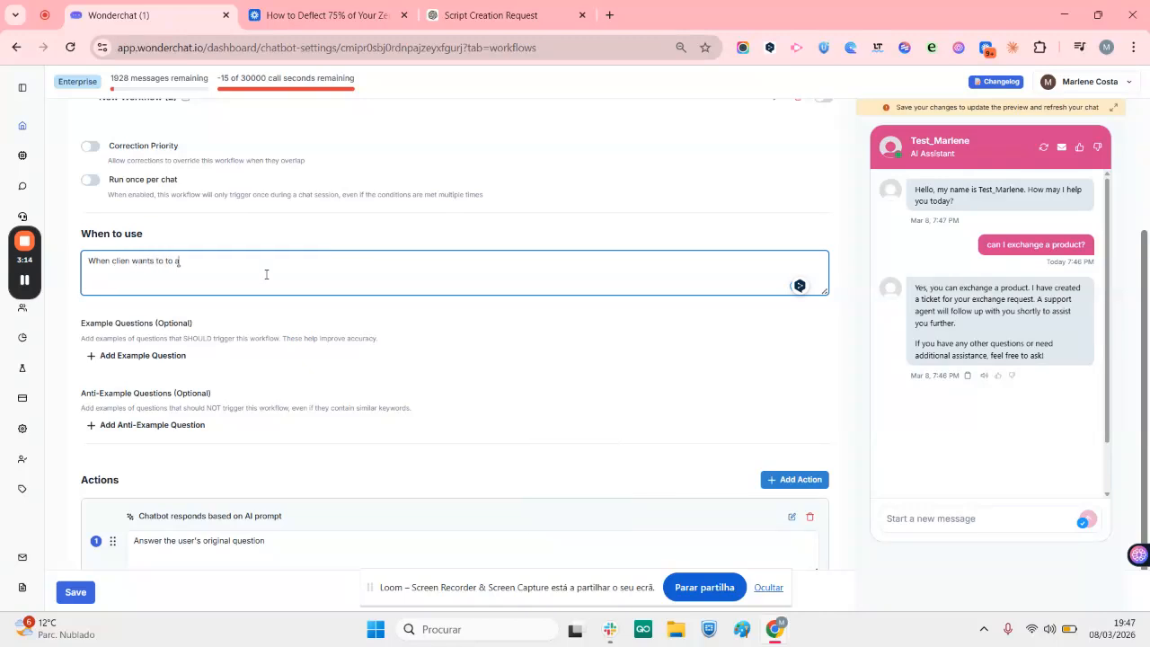
type("n exchange")
Add the example question "can I exchange this?" to the new workflow
left_click(174, 355)
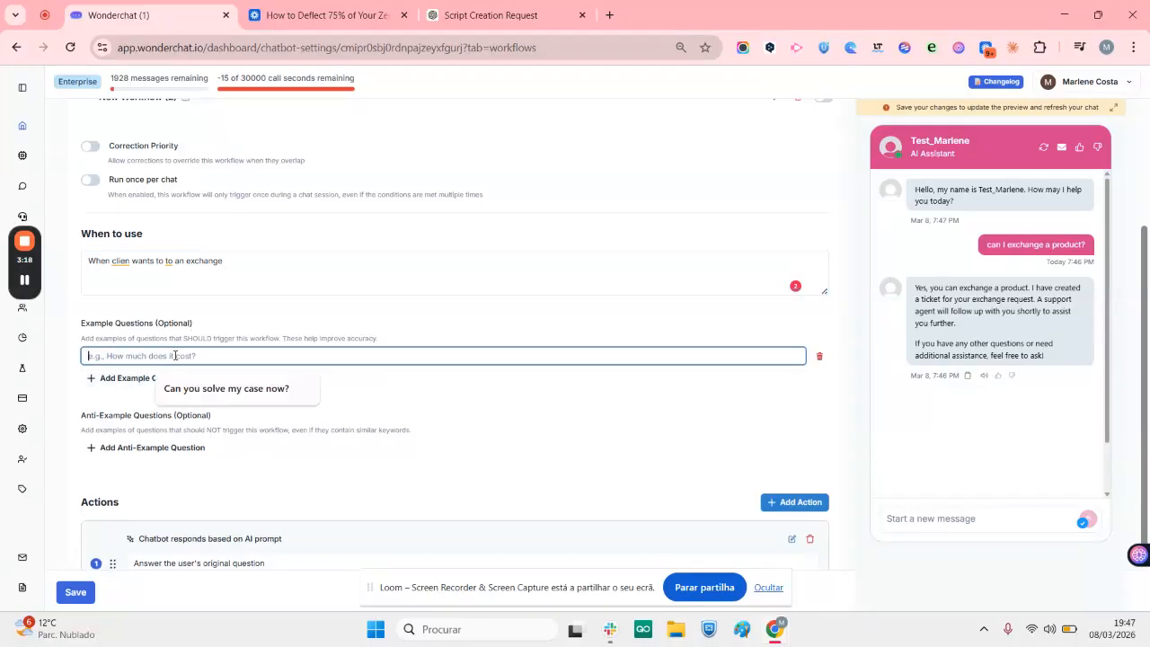
key("Caps_Lock")
type("can I exchange ")
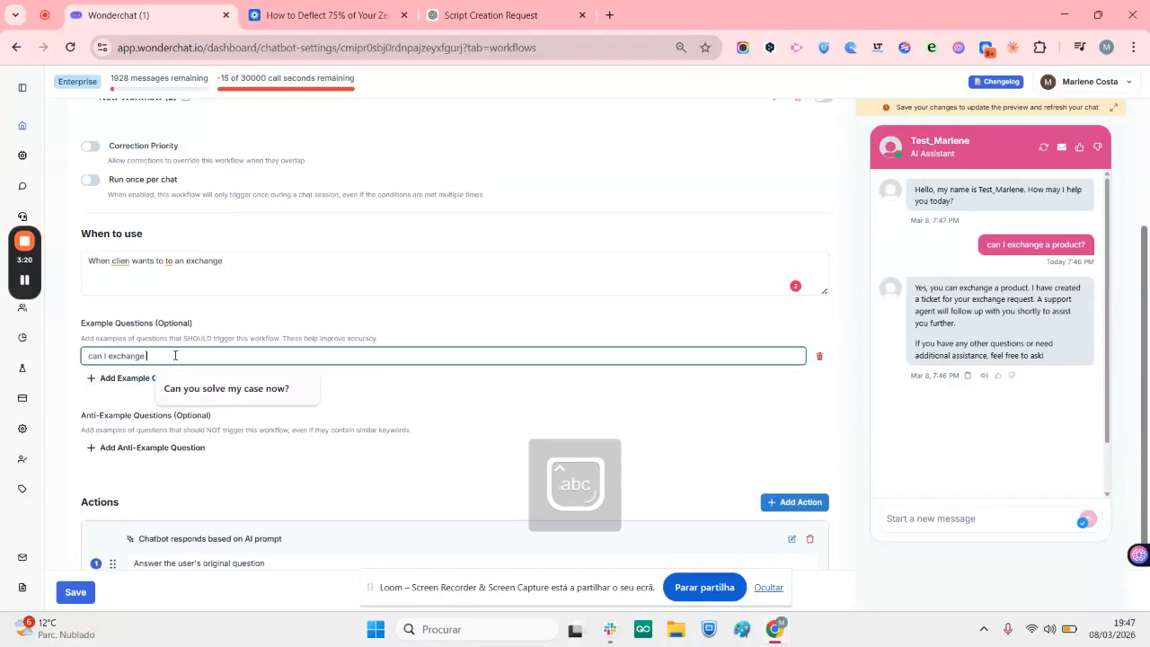
type("this?")
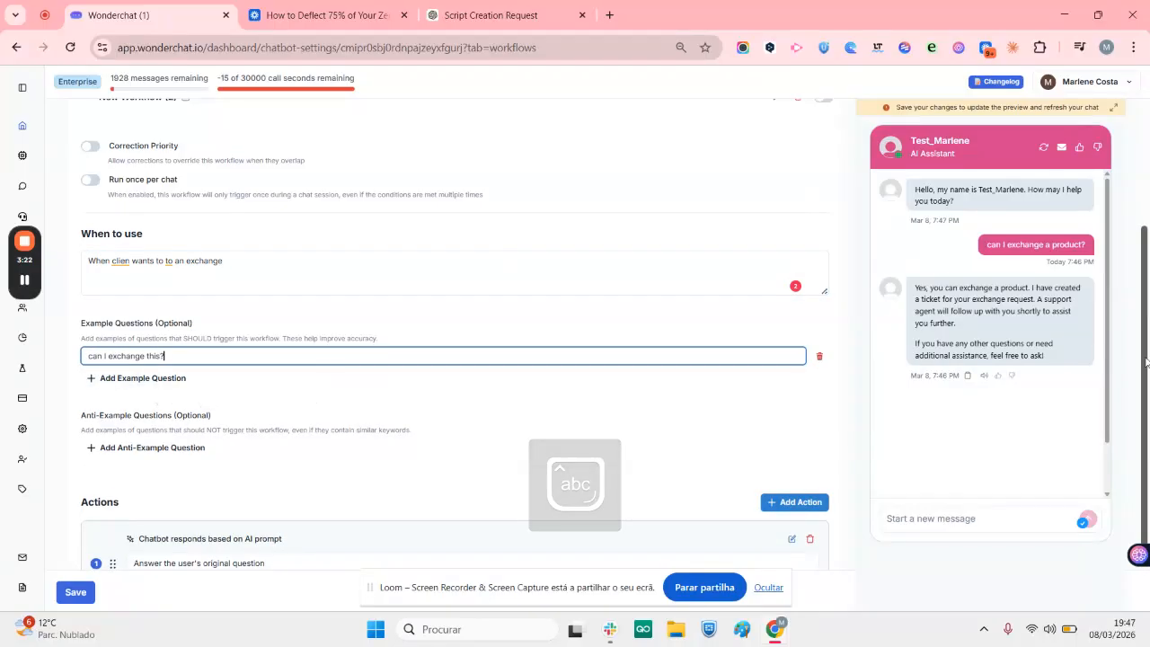
left_click(779, 507)
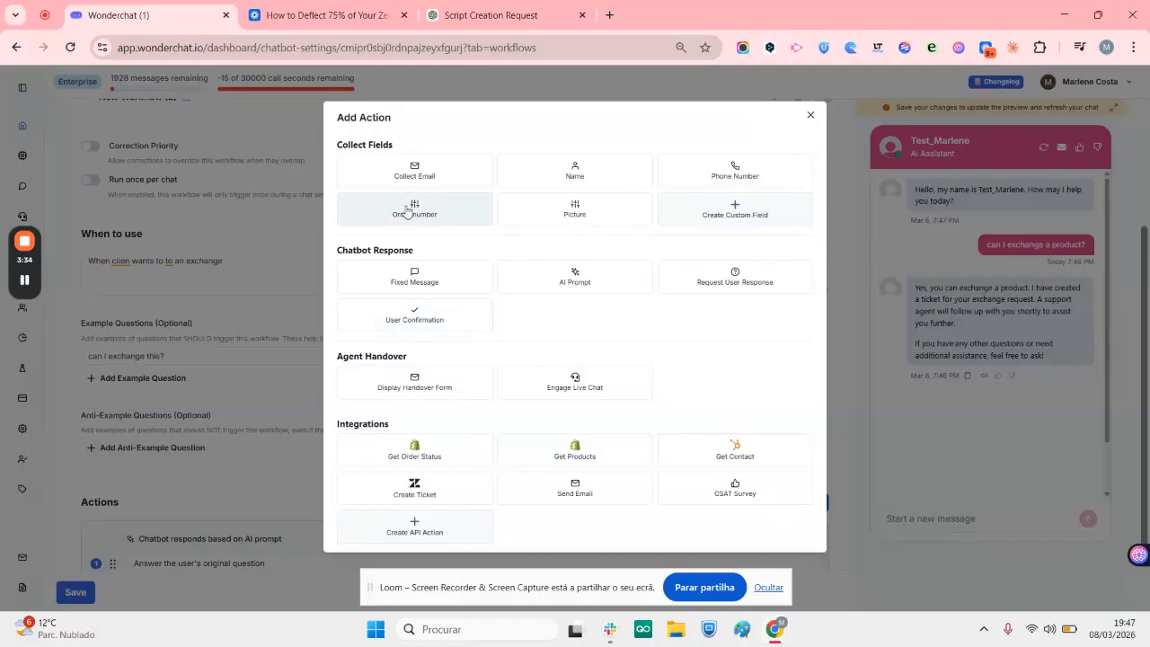
left_click(731, 216)
left_click(685, 115)
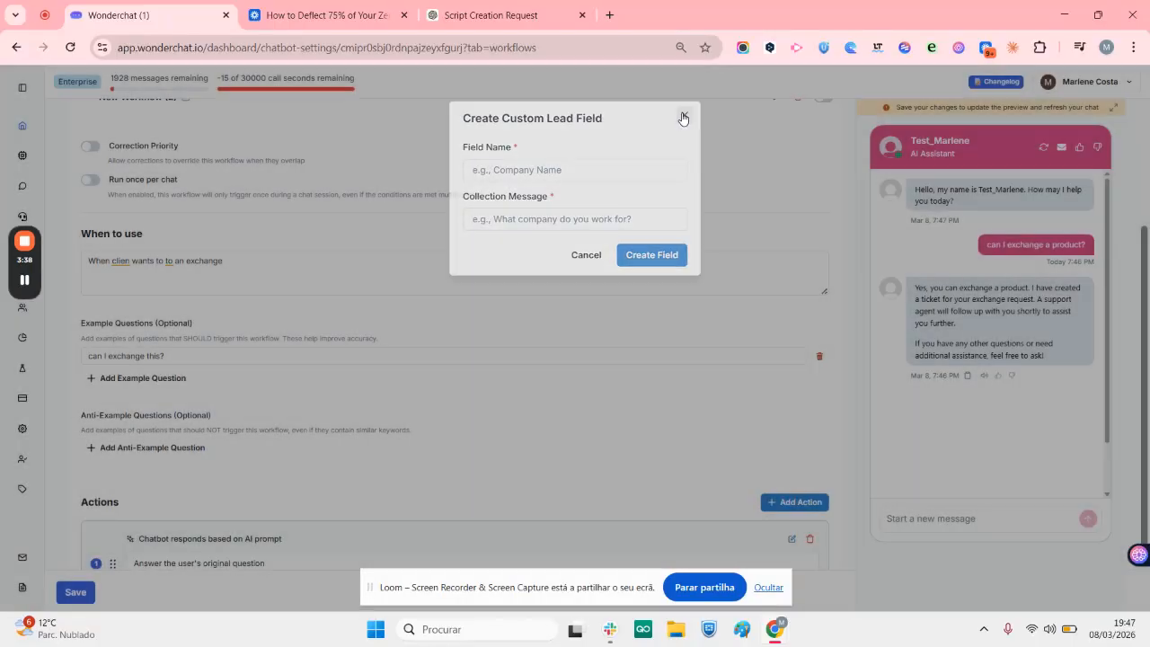
Add actions to the workflow that collect the order number and the customer's email
left_click(806, 504)
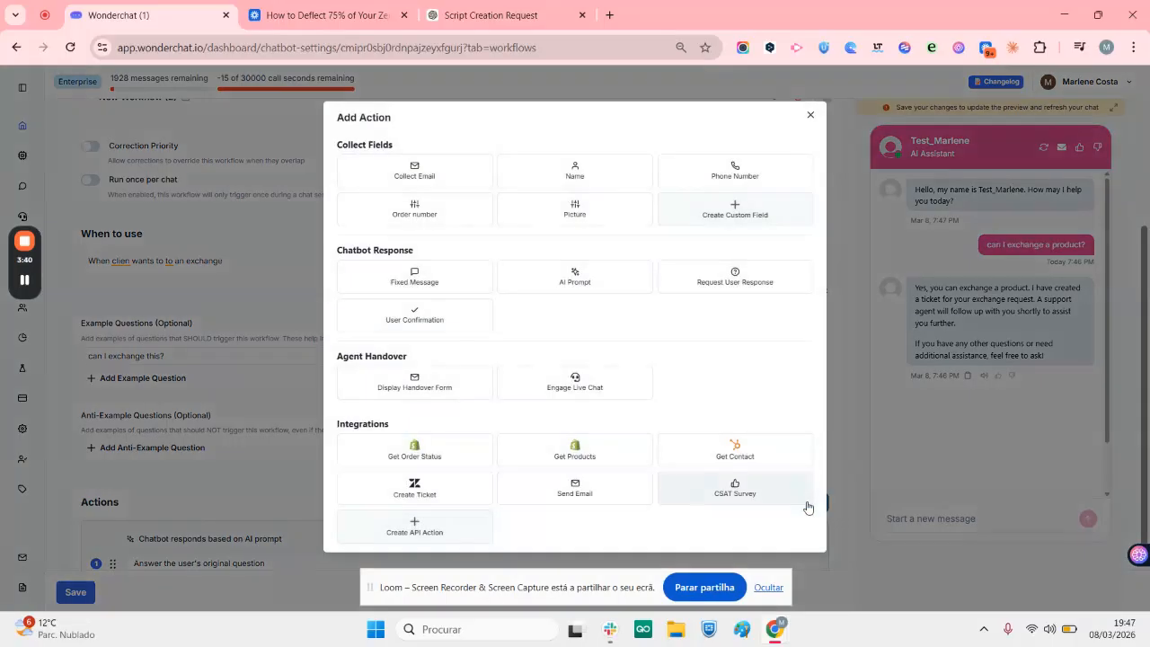
left_click(410, 215)
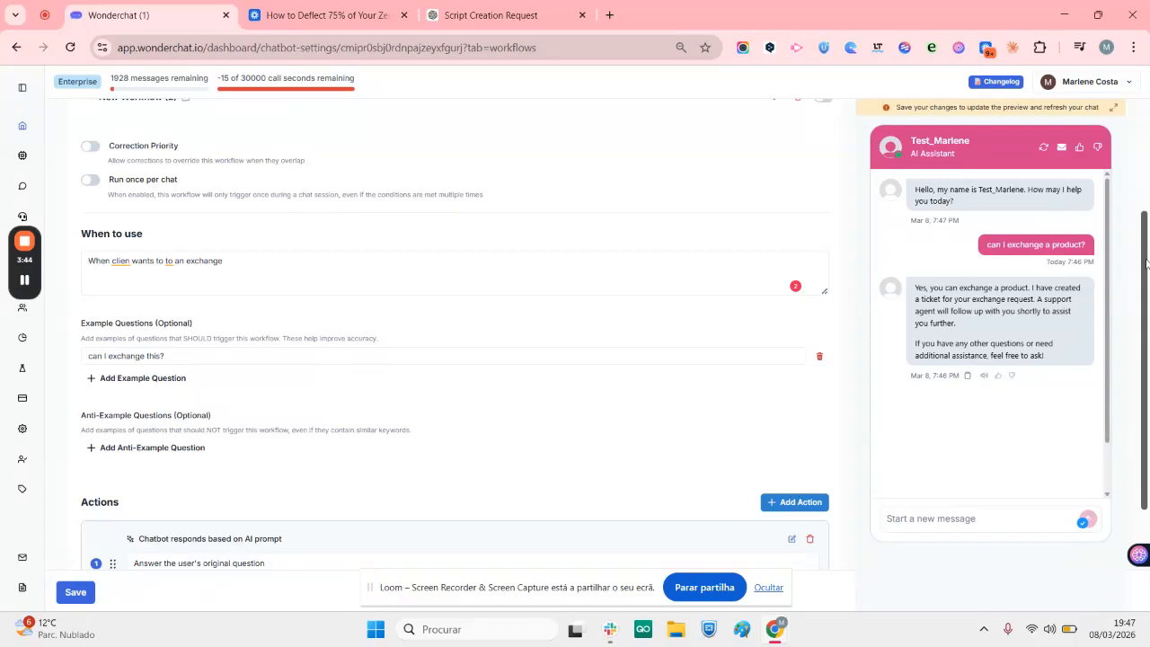
left_click_drag(1145, 260, 1143, 433)
left_click(791, 341)
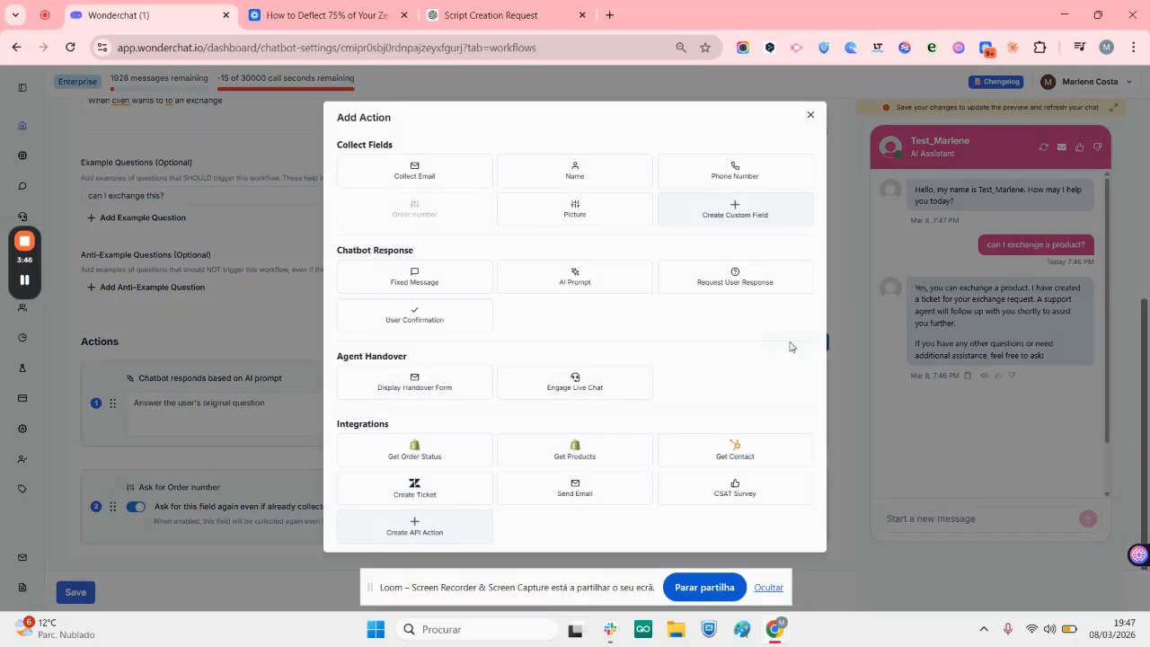
left_click(449, 181)
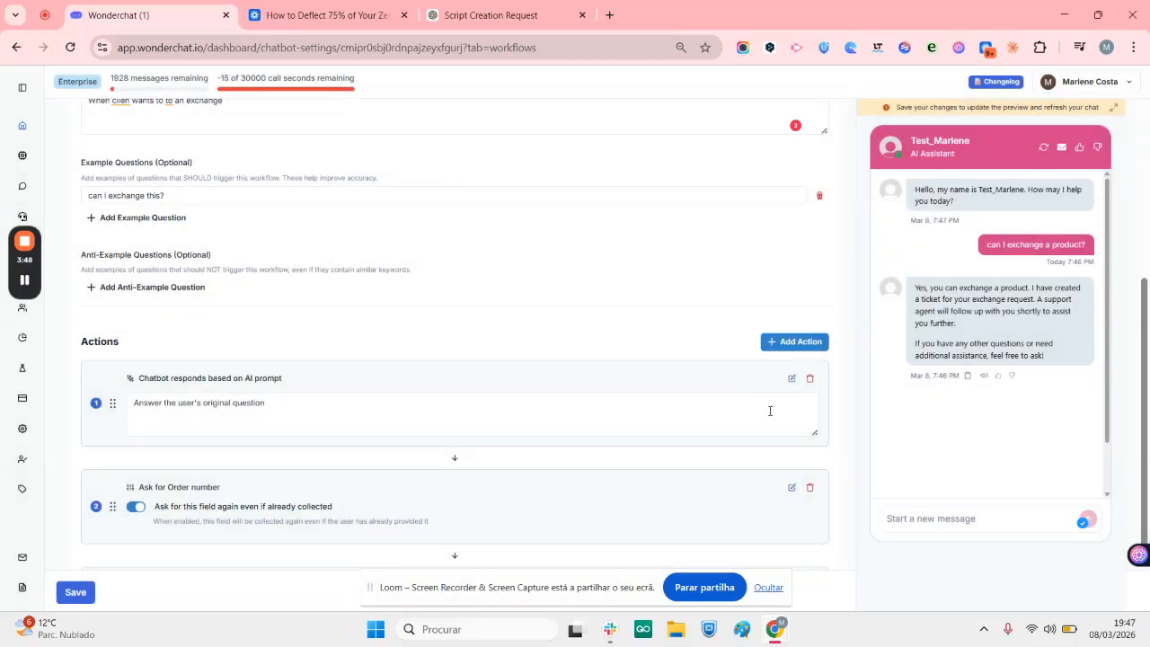
Add a Request User Response action with the fixed question "Which new product would you like to have?"
left_click(800, 344)
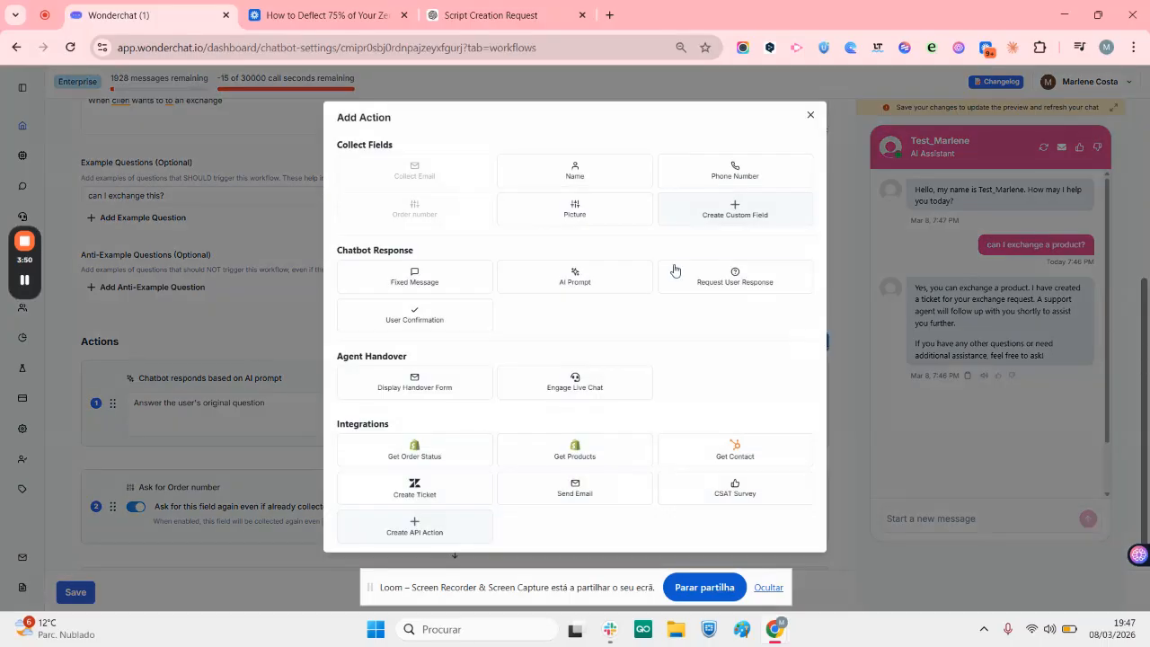
left_click(726, 277)
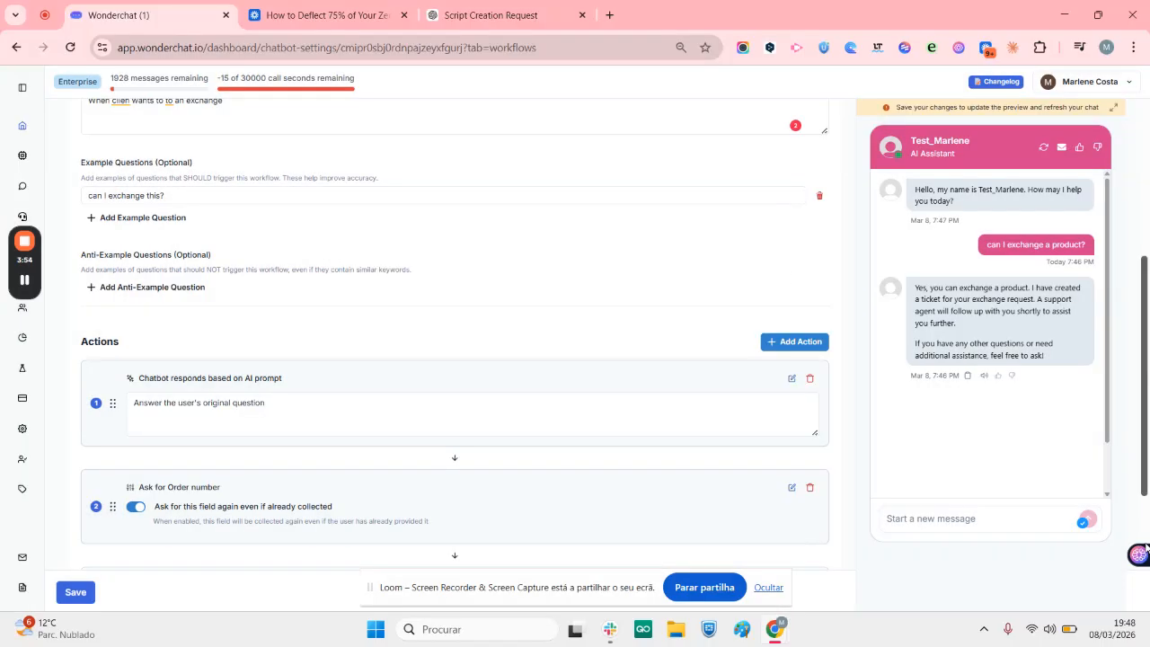
scroll(1146, 420, "down", 3)
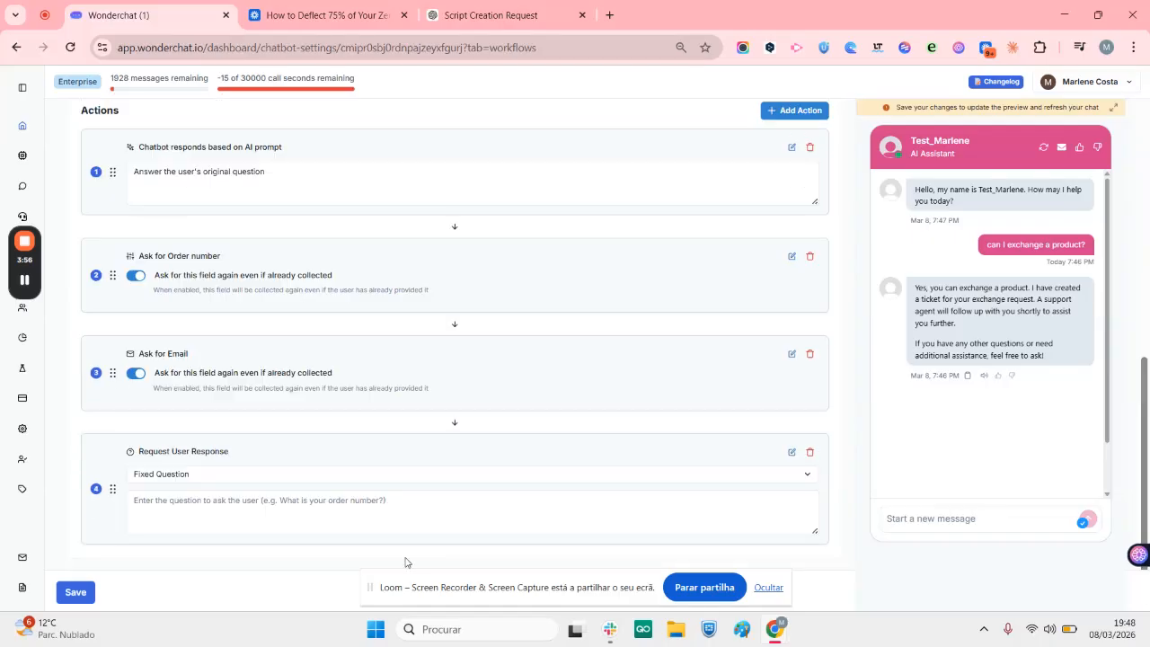
left_click(220, 507)
type("Which new pro")
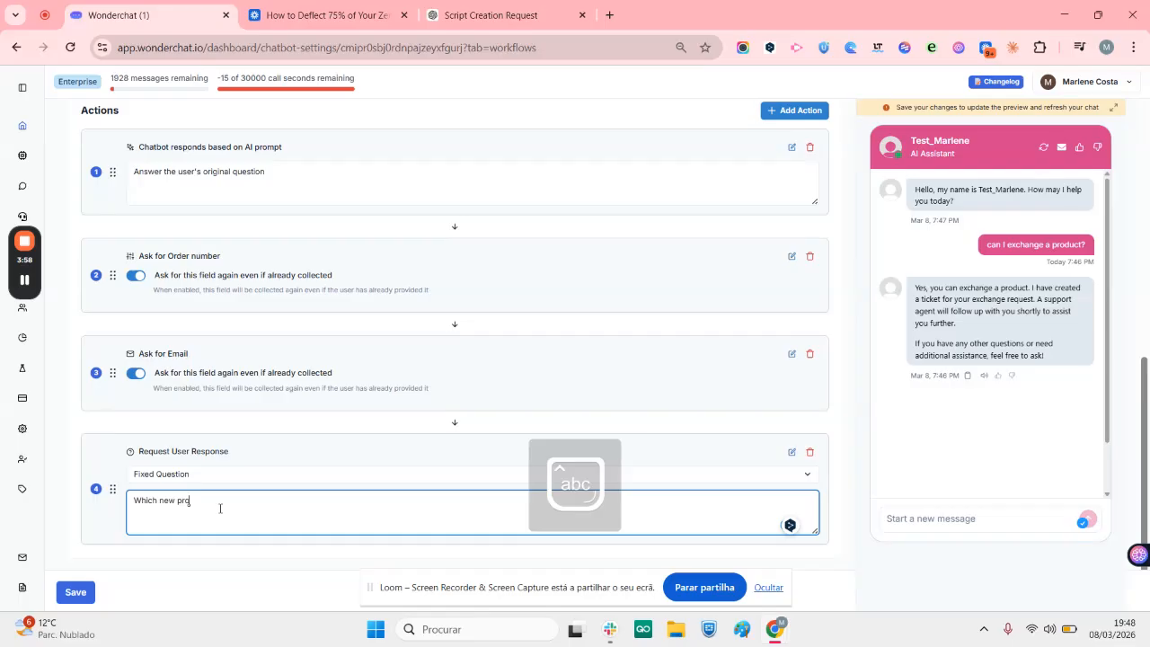
type("duct would you like to have?")
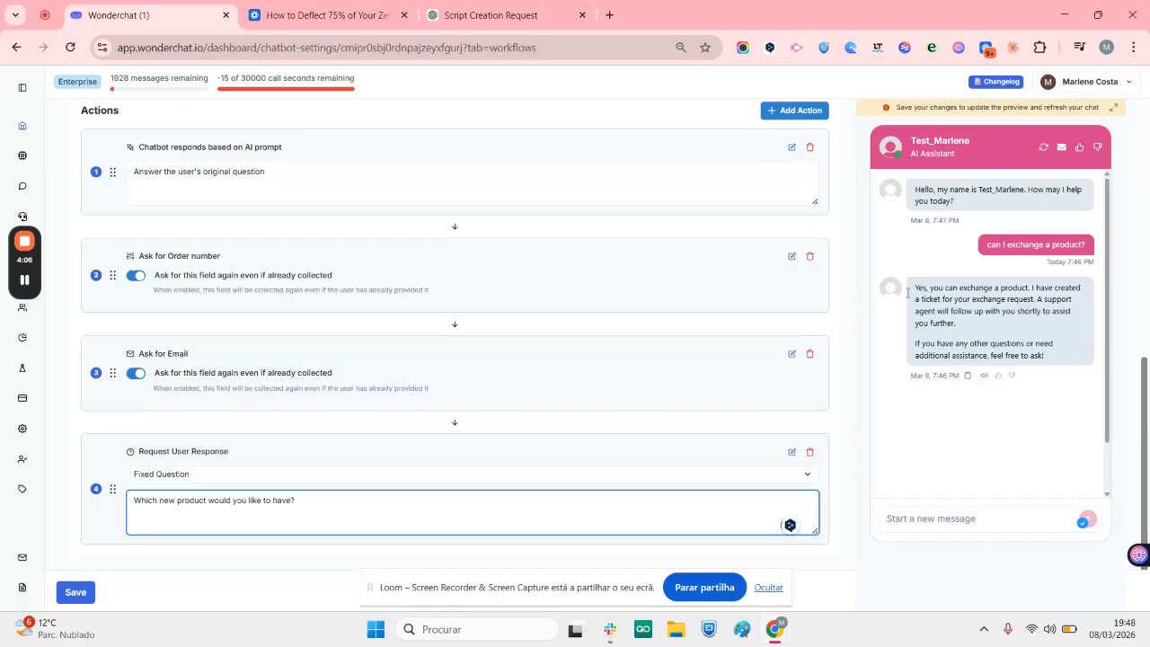
Add a Create Zendesk Ticket action to the end of the workflow with the ticket subject "exchange request"
left_click(778, 113)
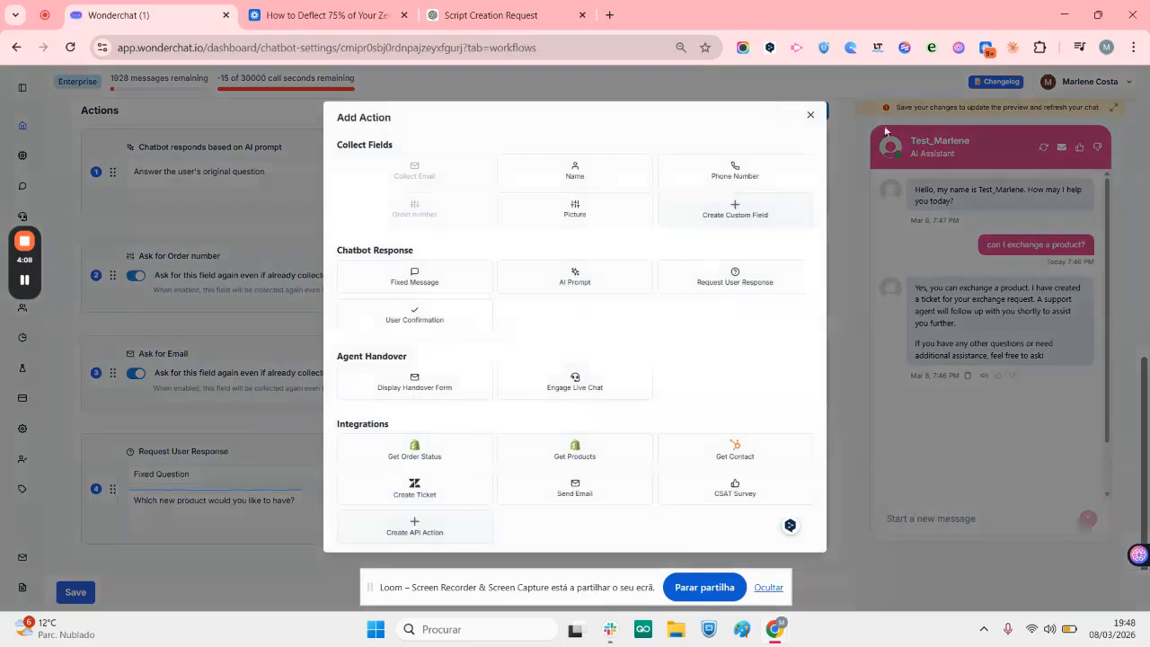
left_click(422, 496)
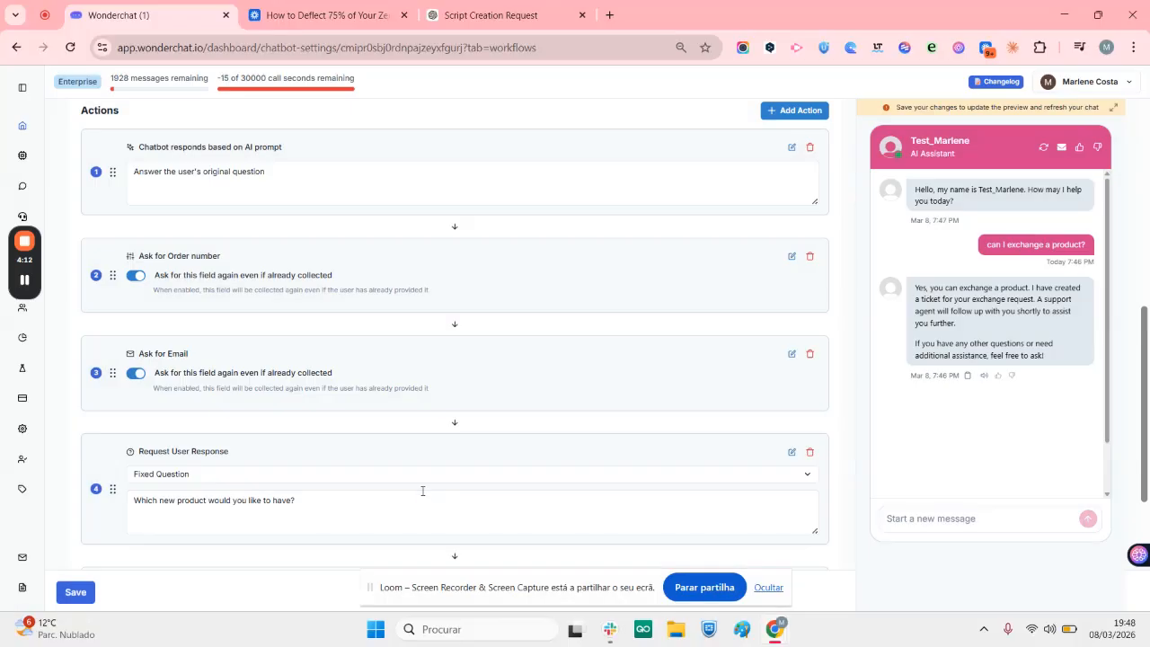
left_click_drag(1147, 450, 1137, 550)
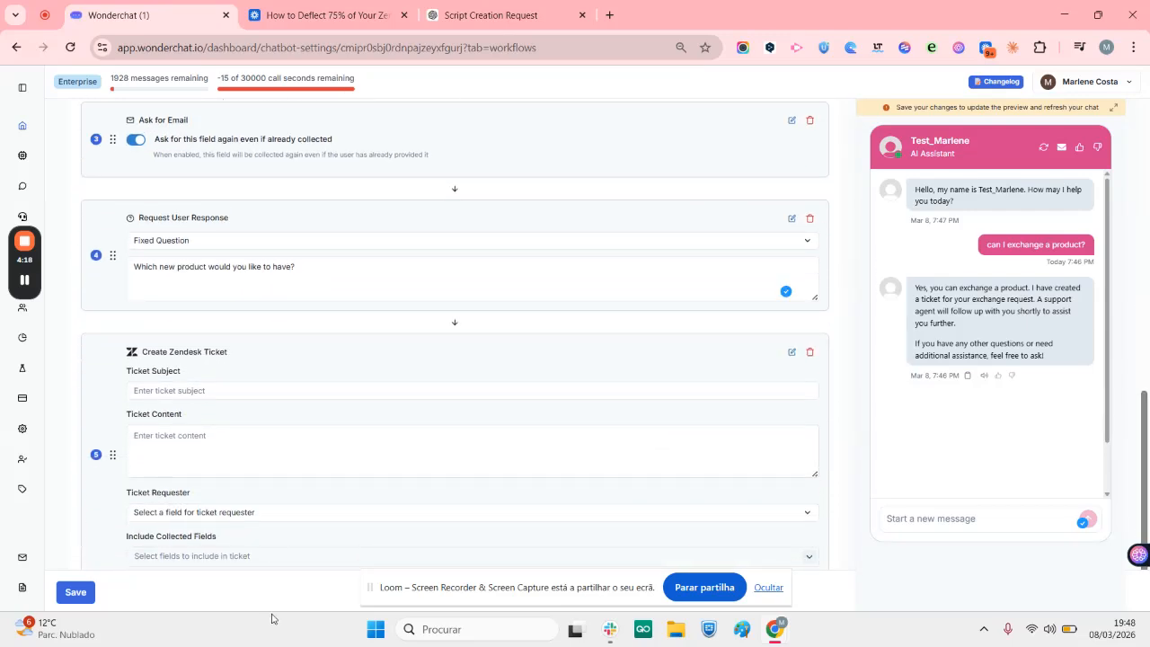
left_click(166, 392)
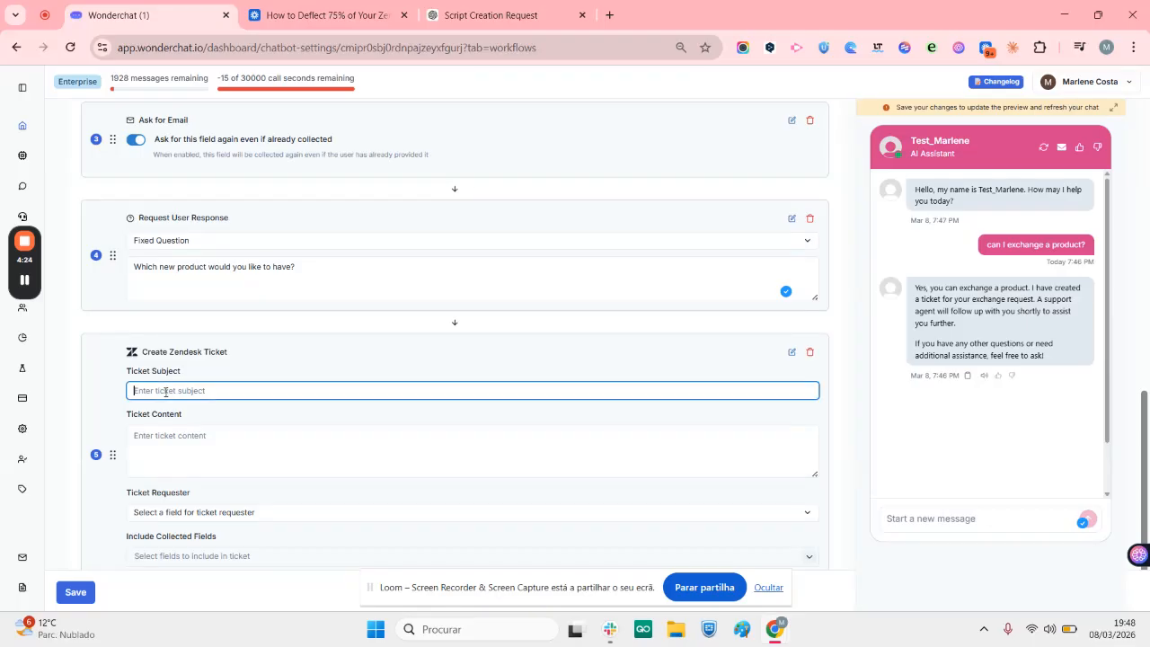
type("exchange request")
Set the Zendesk ticket's requester field to Order number and save the workflow
left_click(181, 449)
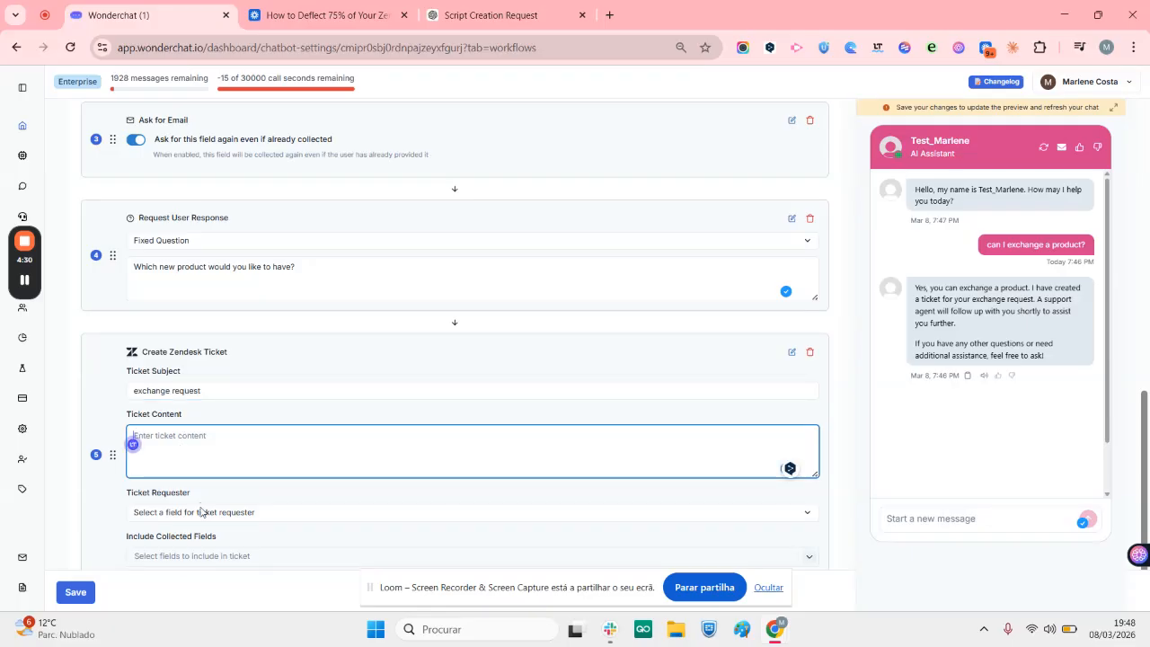
left_click(171, 514)
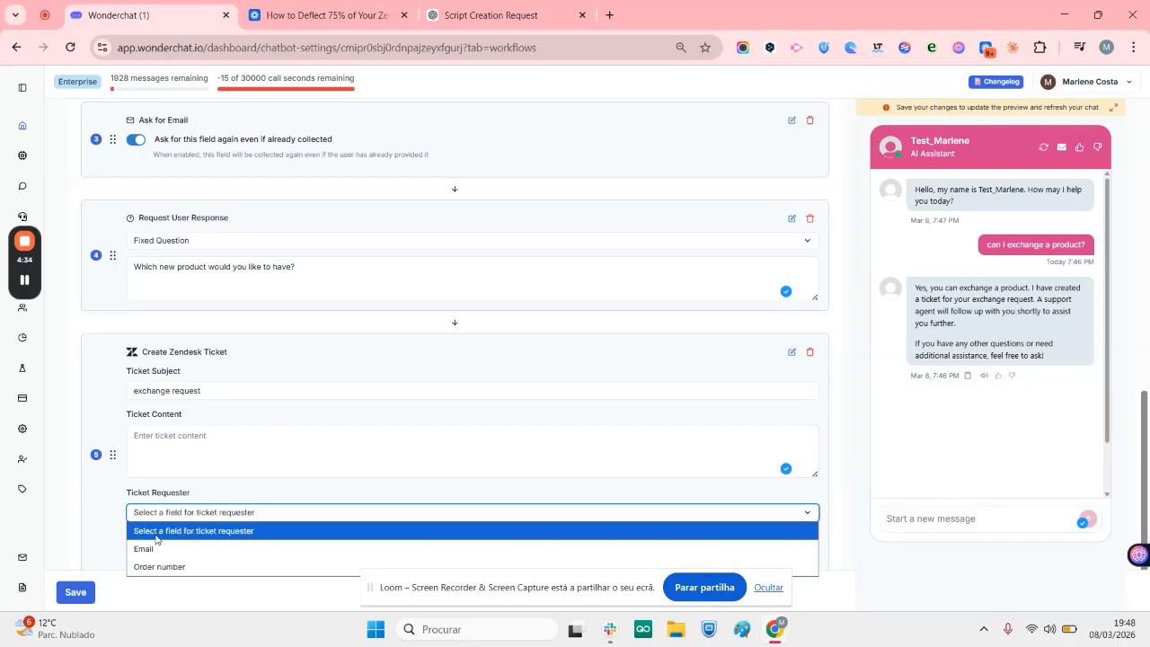
left_click(292, 567)
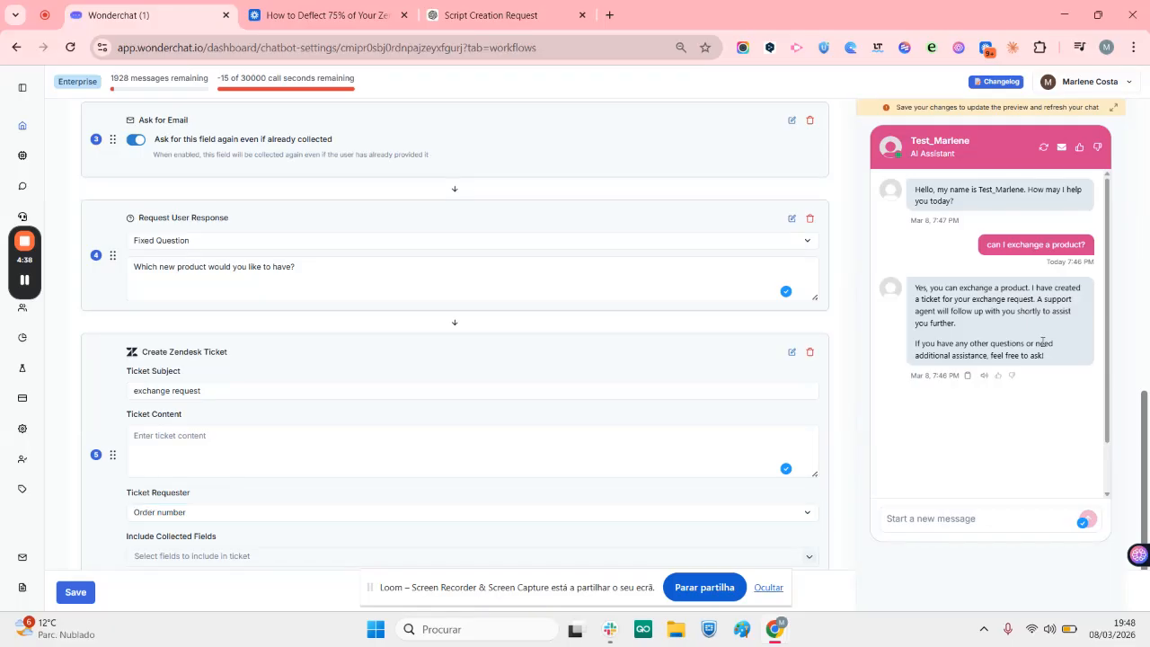
scroll(1145, 422, "up", 4)
scroll(1143, 539, "down", 4)
scroll(1143, 557, "down", 1)
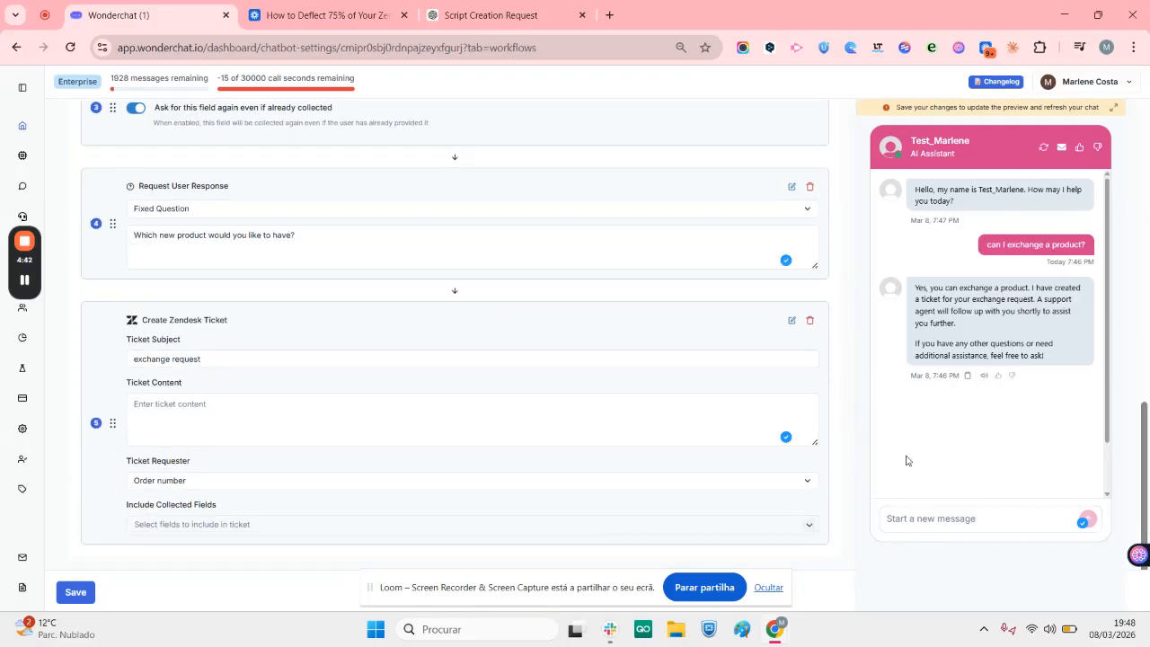
left_click(75, 595)
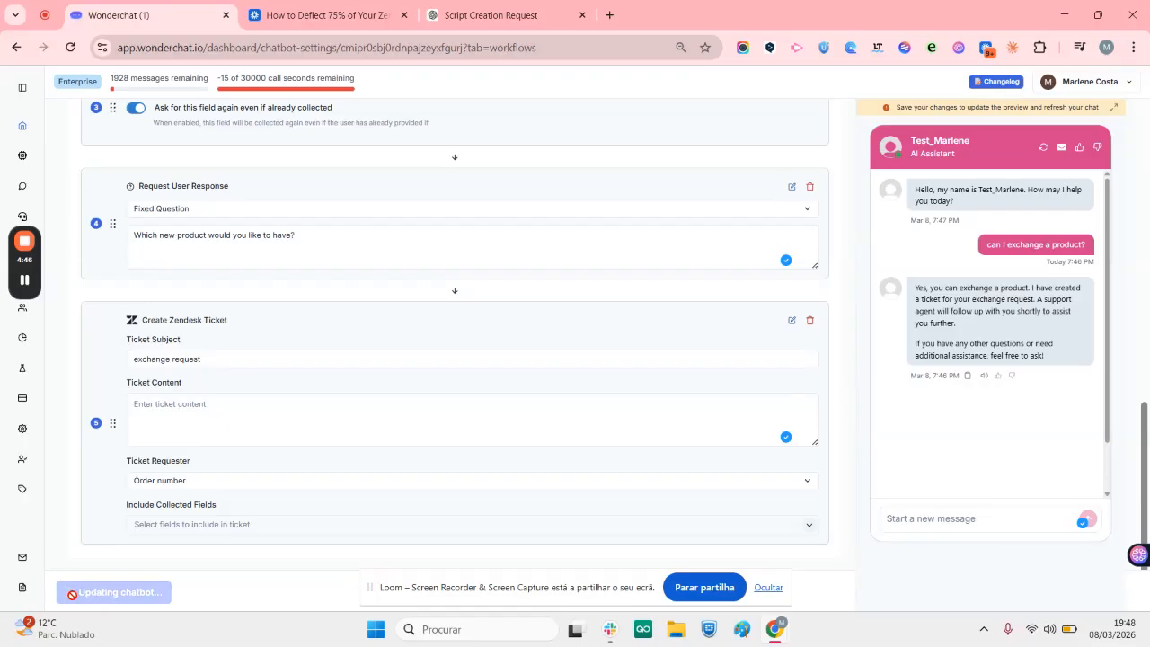
Test the workflow by sending "can I exchange this item?" in the chatbot preview
left_click(934, 526)
type("can I exchange this item?")
key("Return")
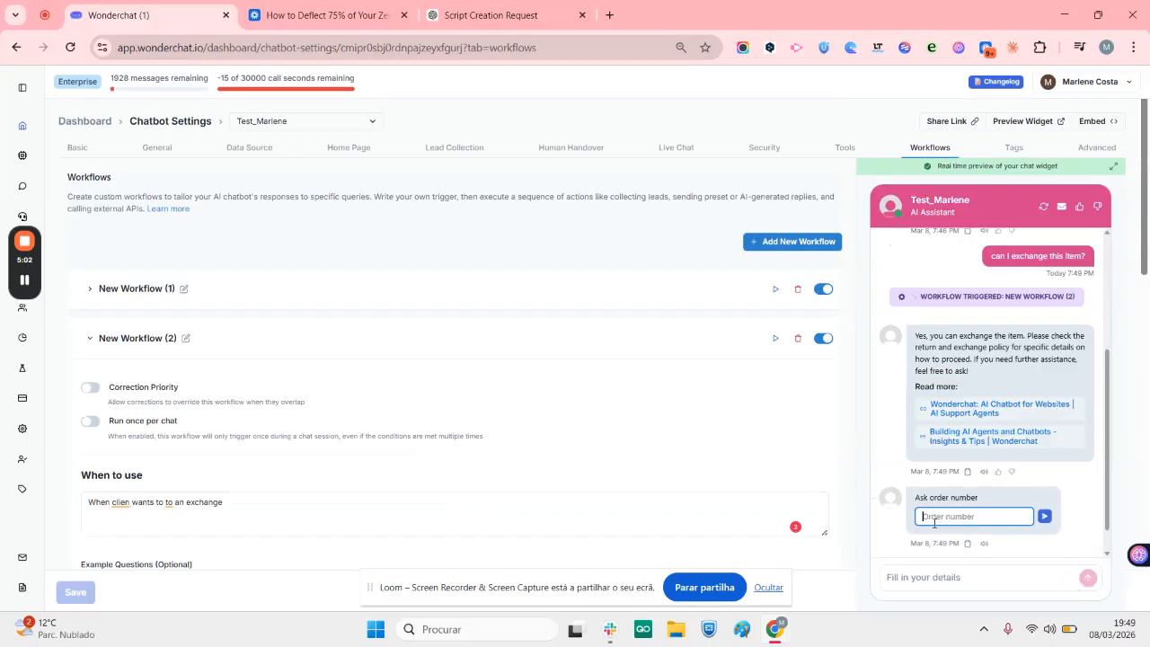
left_click_drag(1142, 203, 1145, 477)
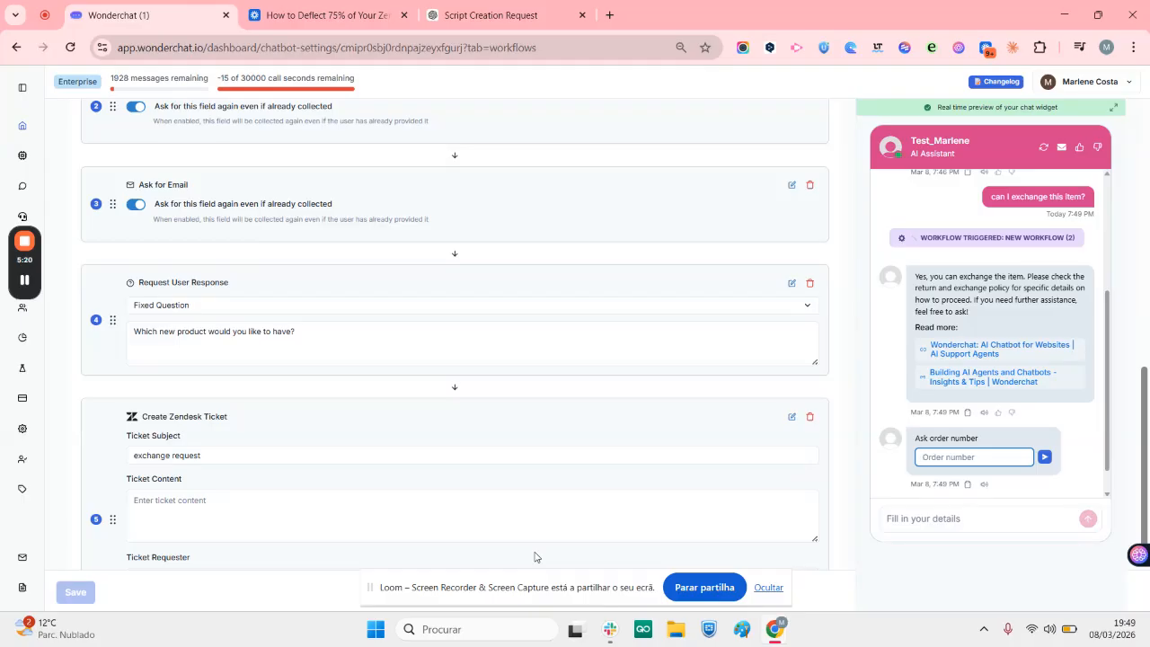
left_click(26, 247)
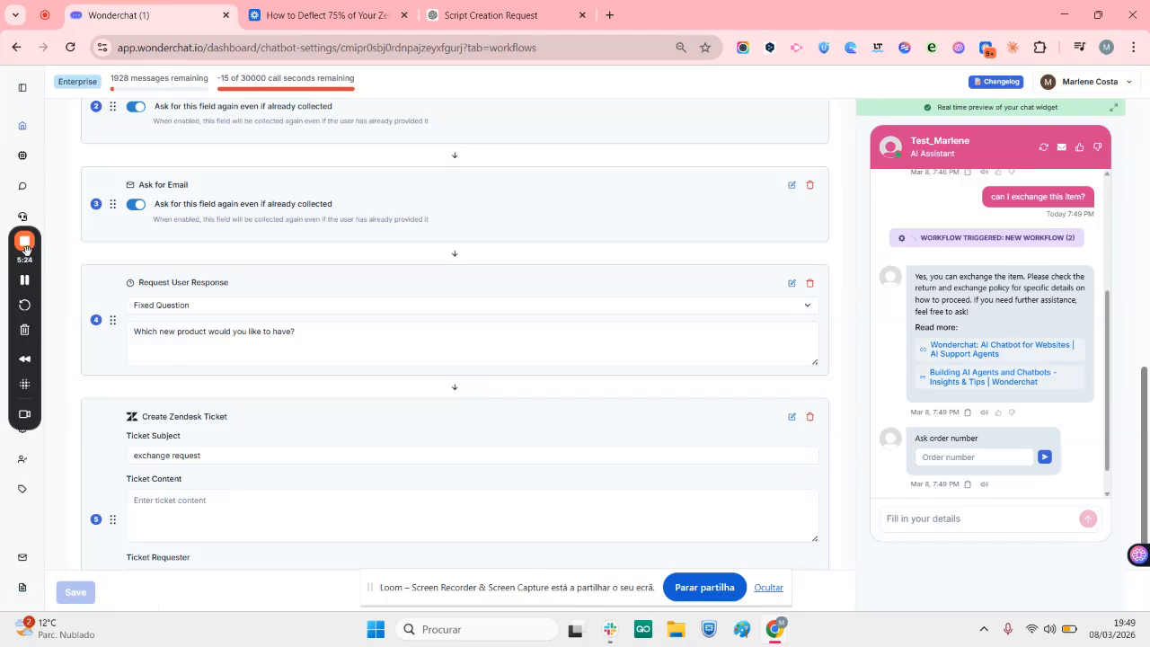